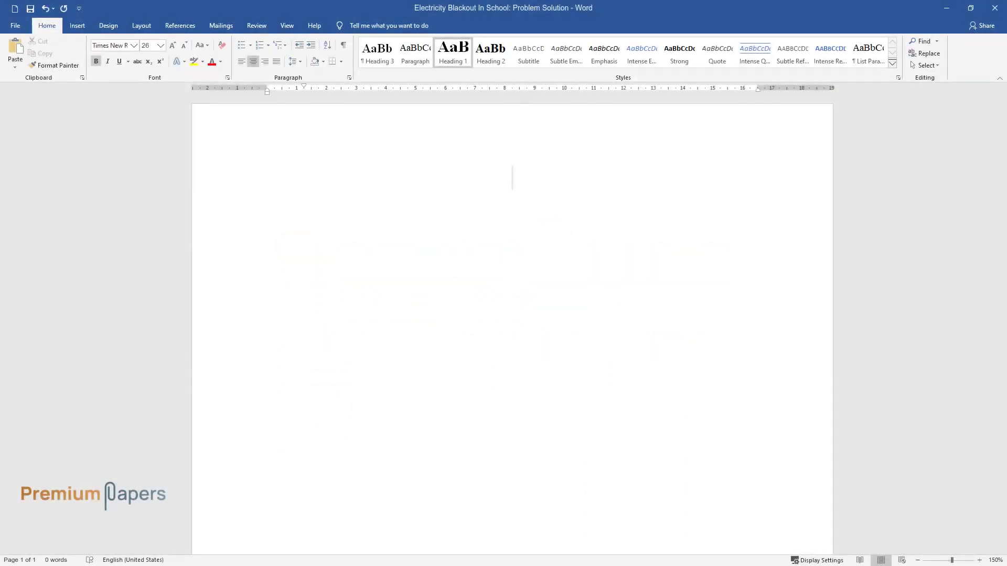
- Type the bold centred title 'Electricity Blackout In School: Problem Solution' on the blank page
{"action": "type", "text": "Electricity"}
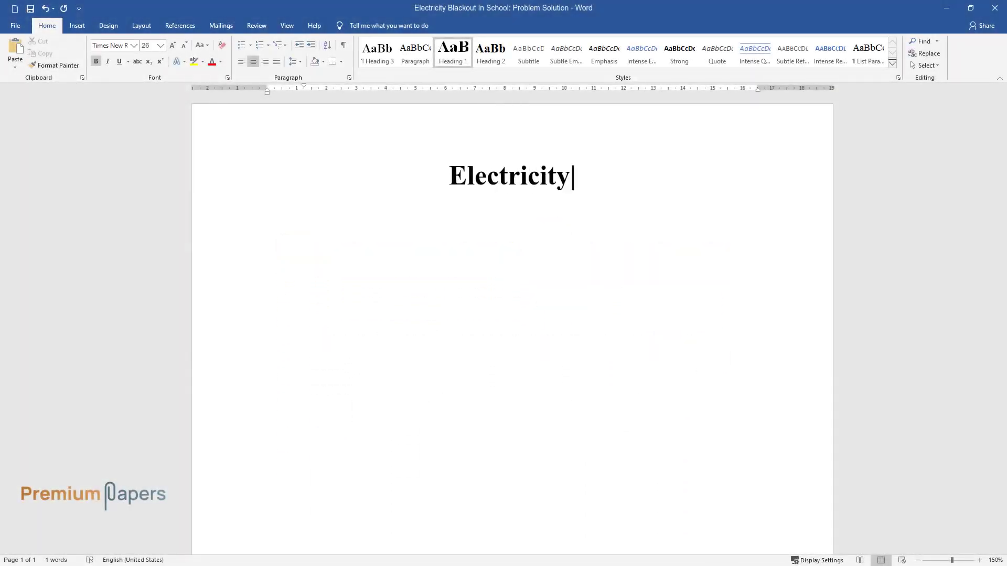
{"action": "type", "text": " Blackout In School: Problem Solution"}
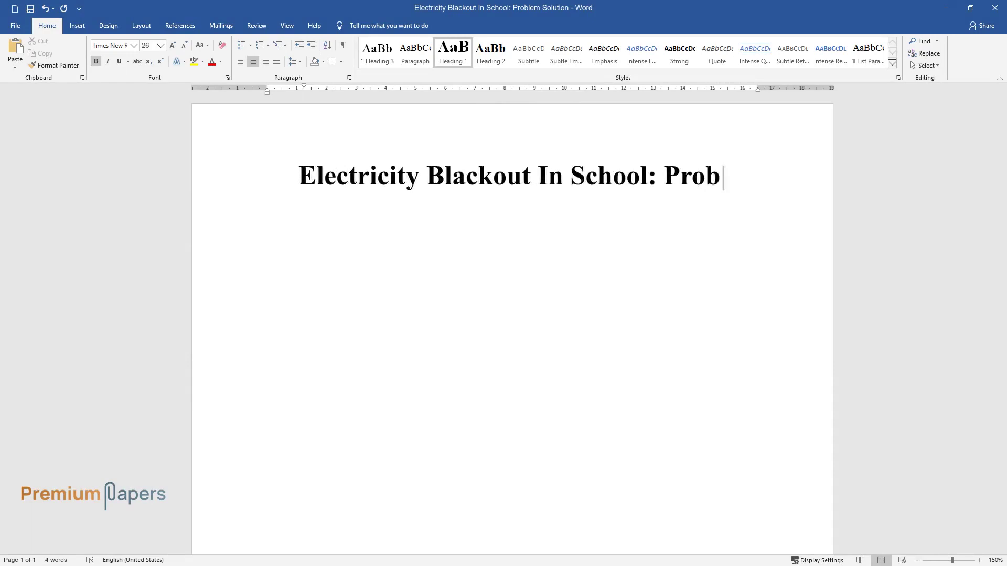
- Add a 'Purpose' heading and the intro paragraph beginning 'A blackout is a state of total power crash'
{"action": "key", "text": "Return"}
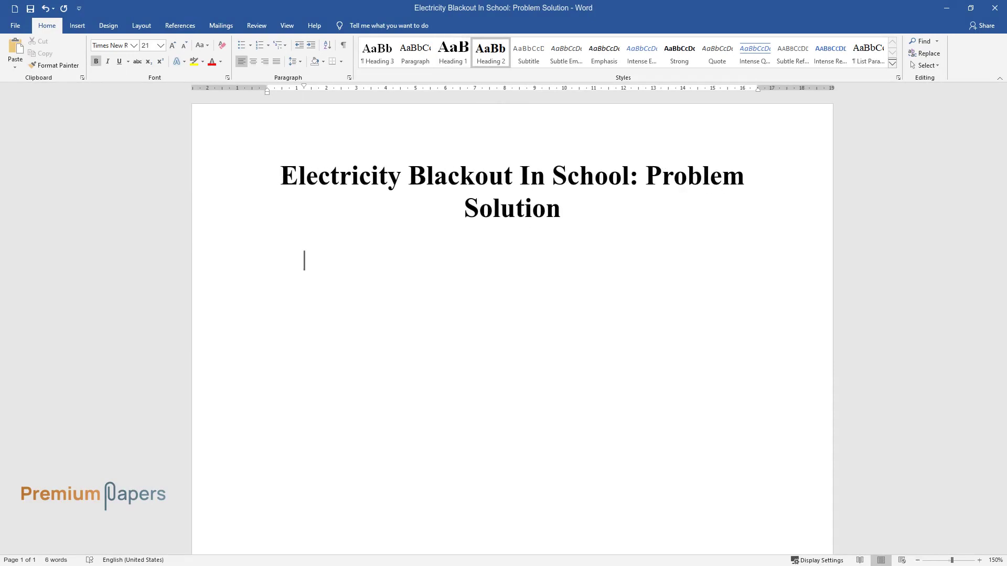
{"action": "type", "text": "Purpose"}
{"action": "key", "text": "Return"}
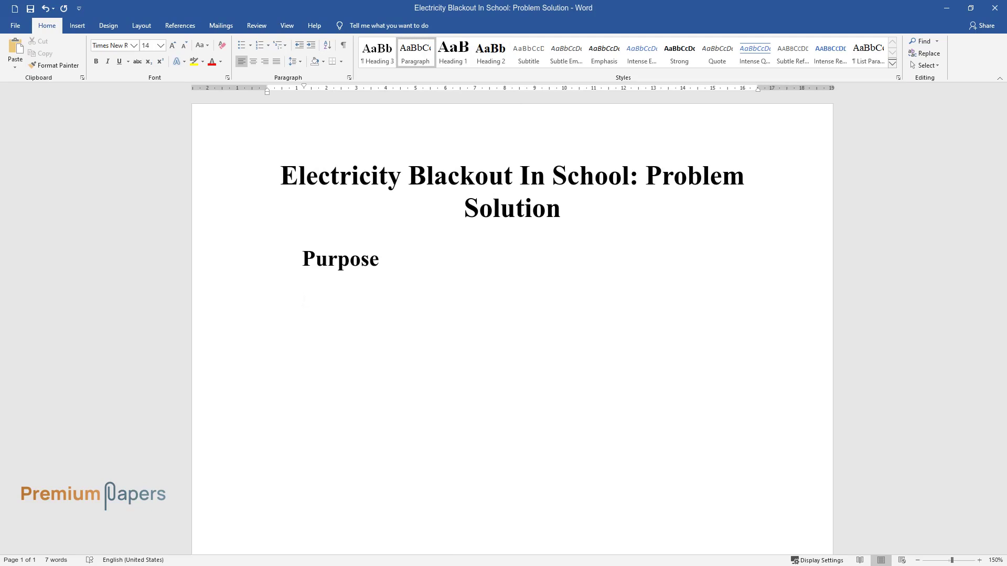
{"action": "type", "text": "A blackout is a state of "}
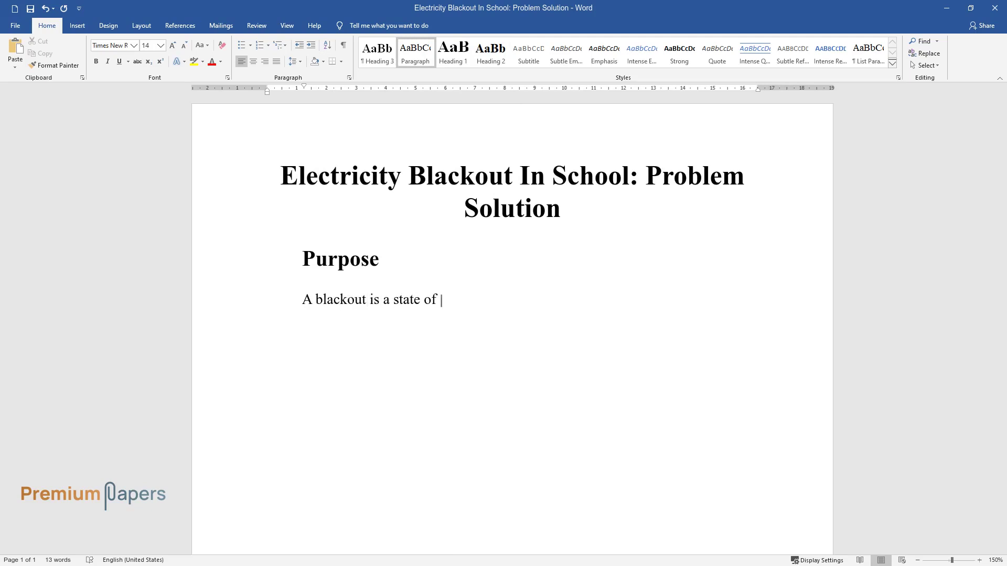
{"action": "type", "text": "total power crash resulting from an imbalance between power generation and "}
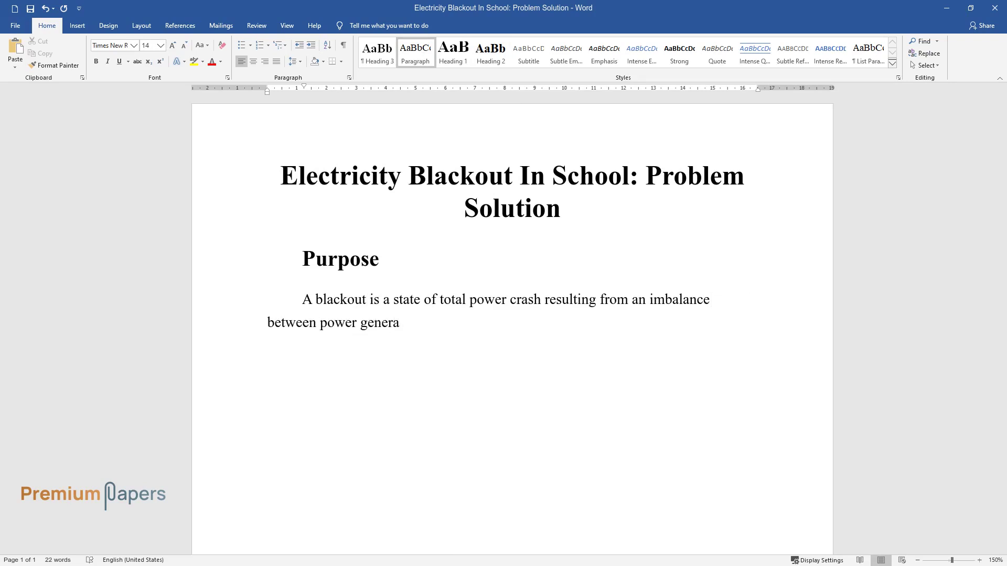
{"action": "type", "text": "consumption. A selective "}
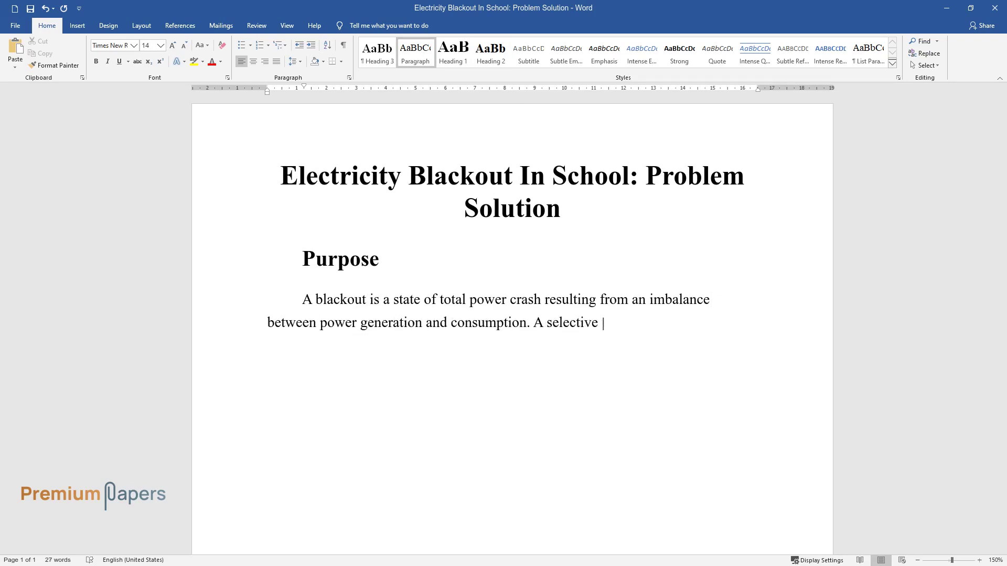
{"action": "type", "text": "power cut is a controlled shutdown of the "}
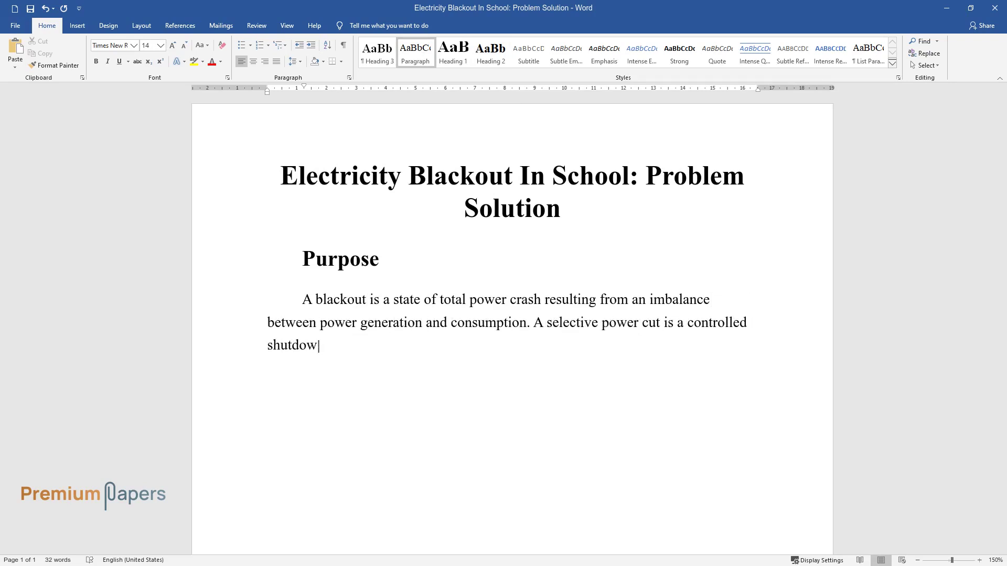
{"action": "type", "text": "power supply in specific"}
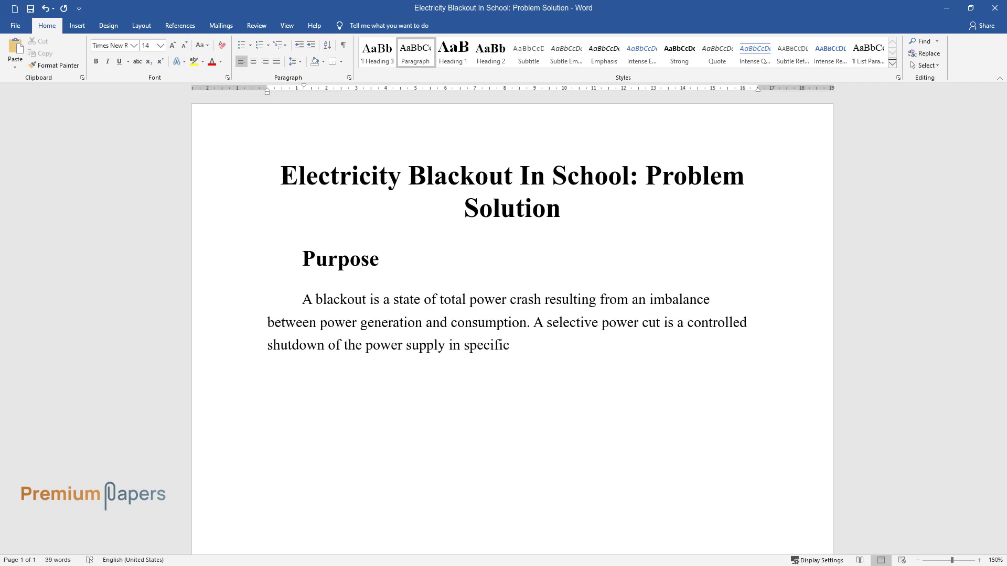
{"action": "type", "text": " areas. Besides, inadequate suppl"}
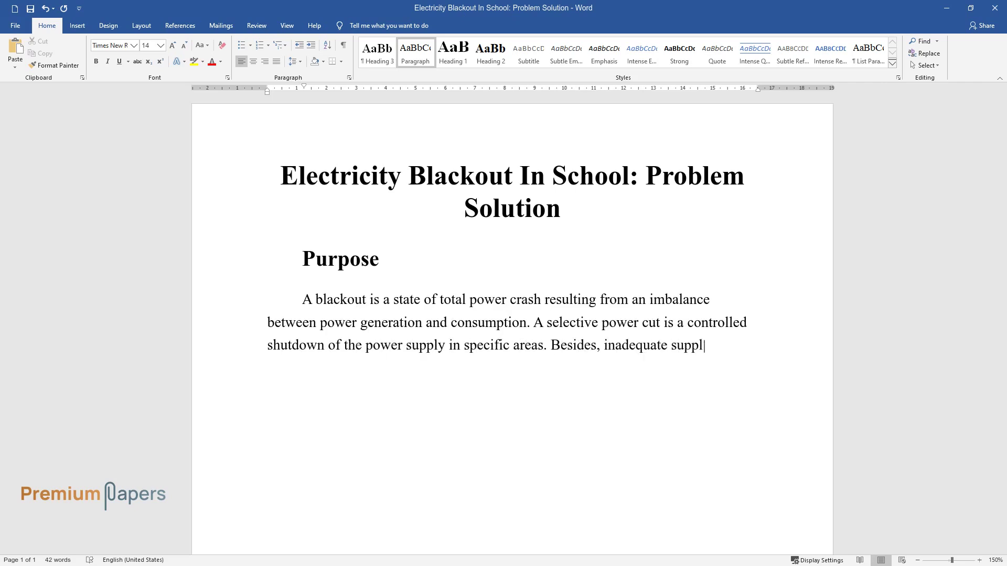
{"action": "type", "text": "y of electricity due to electricit"}
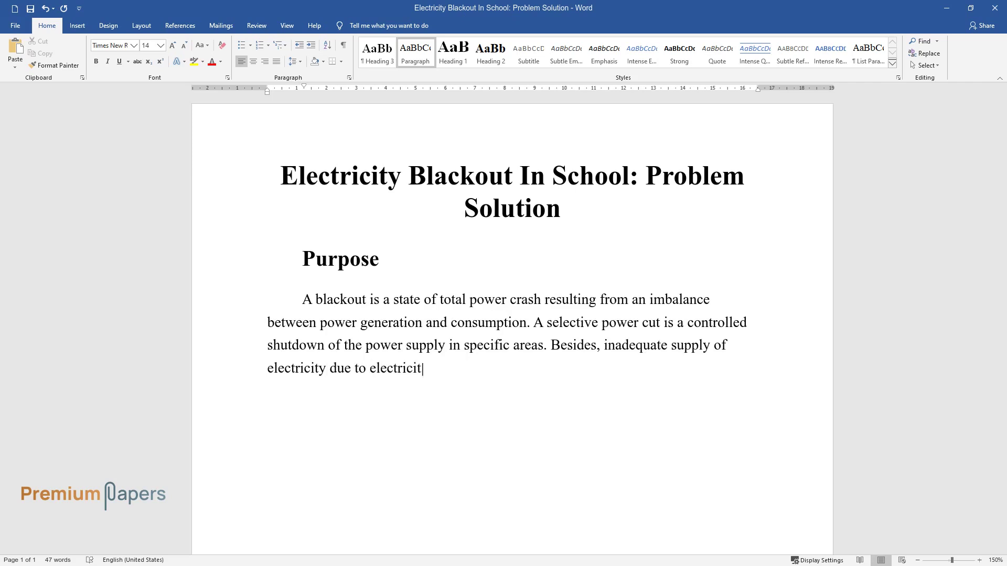
{"action": "type", "text": "y blackouts has resulted in many problems in schools. This"}
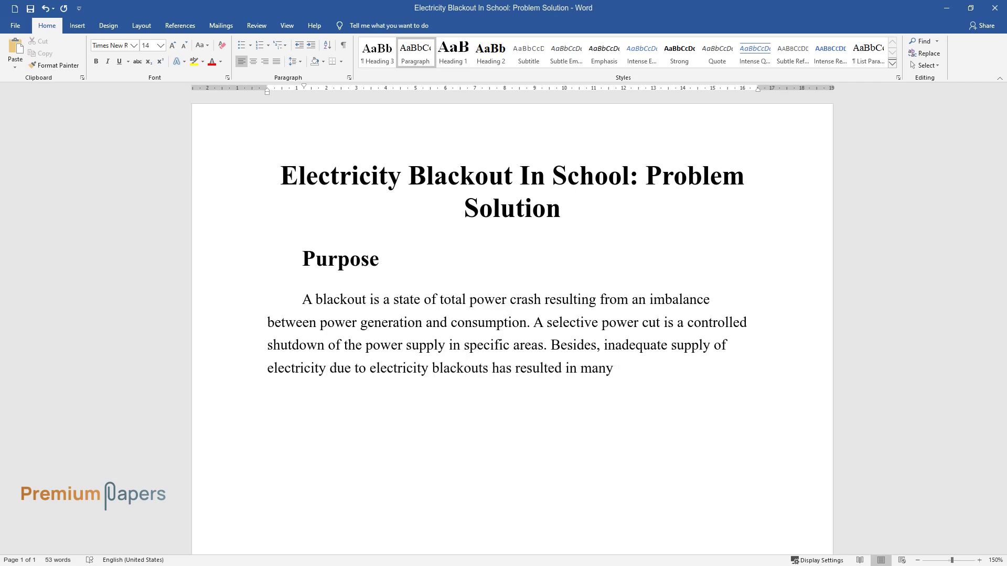
{"action": "type", "text": " memo ide"}
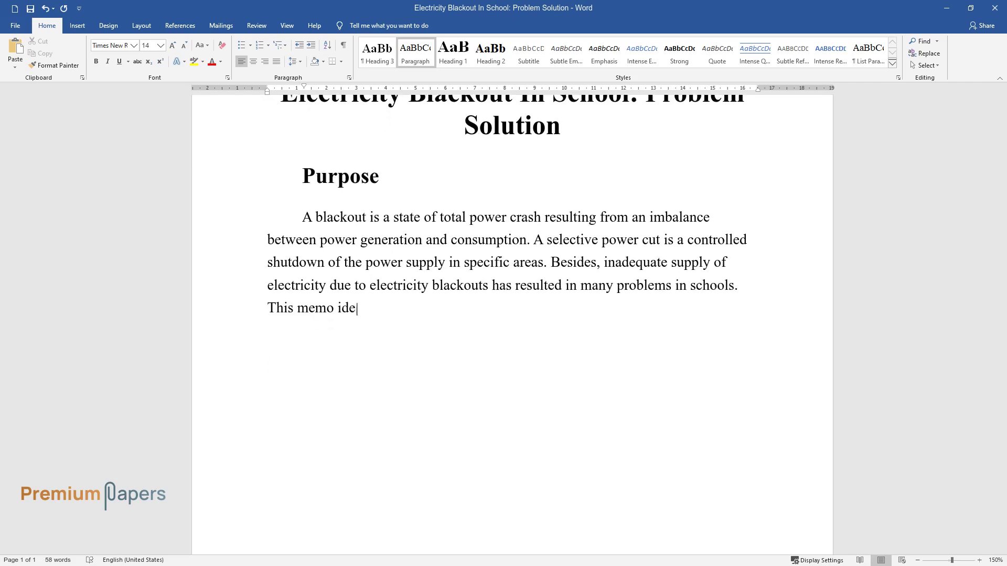
{"action": "type", "text": "ntifies the problem and finds sol"}
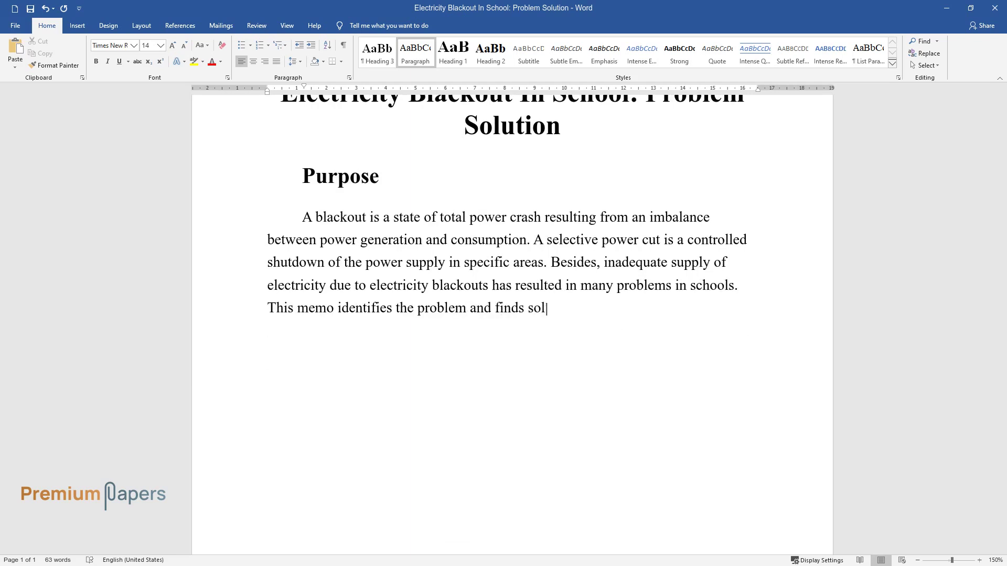
{"action": "type", "text": "utions to be utilized to solve th"}
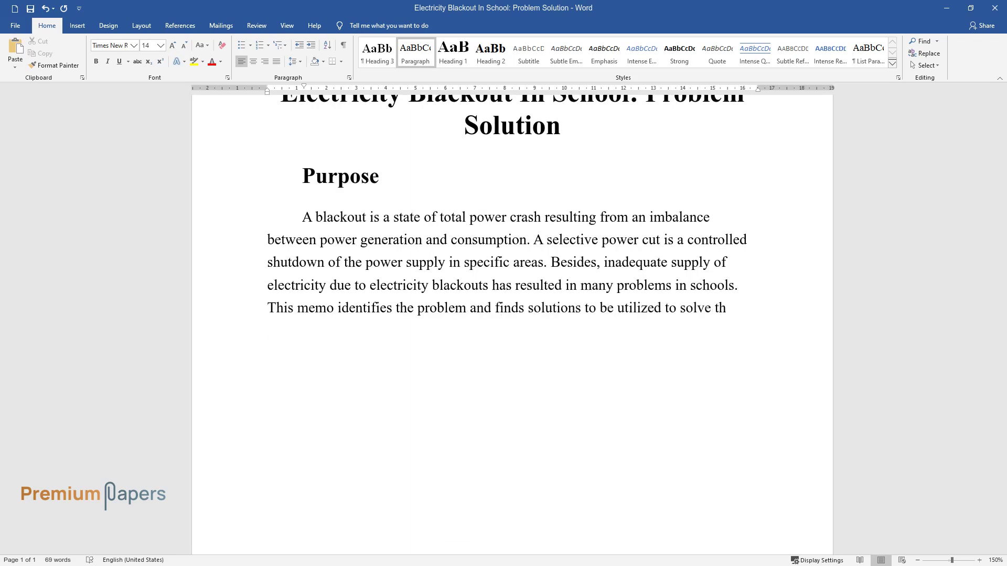
{"action": "type", "text": "e issue. The overall cost incurred"}
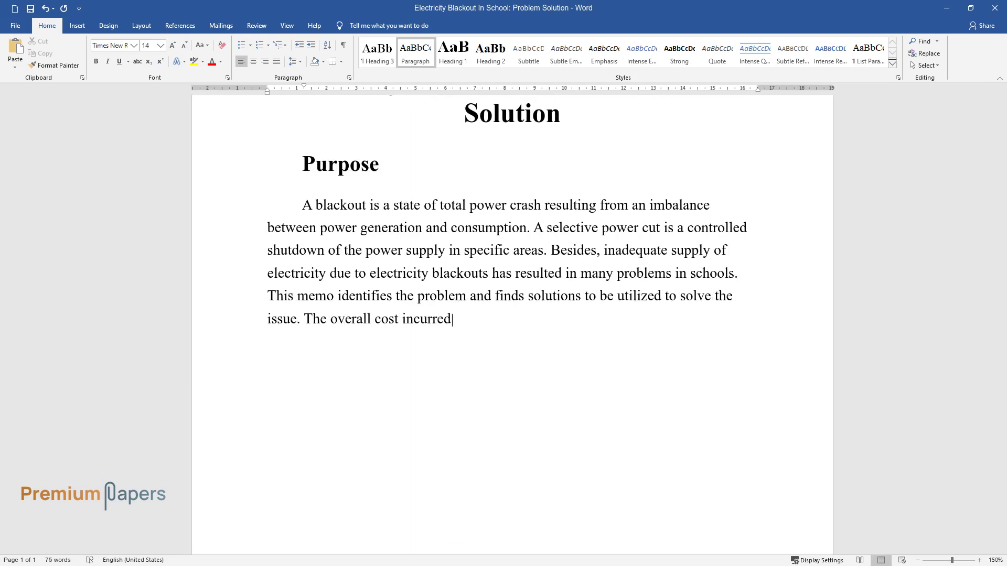
{"action": "type", "text": " in an attempt to solve the probl"}
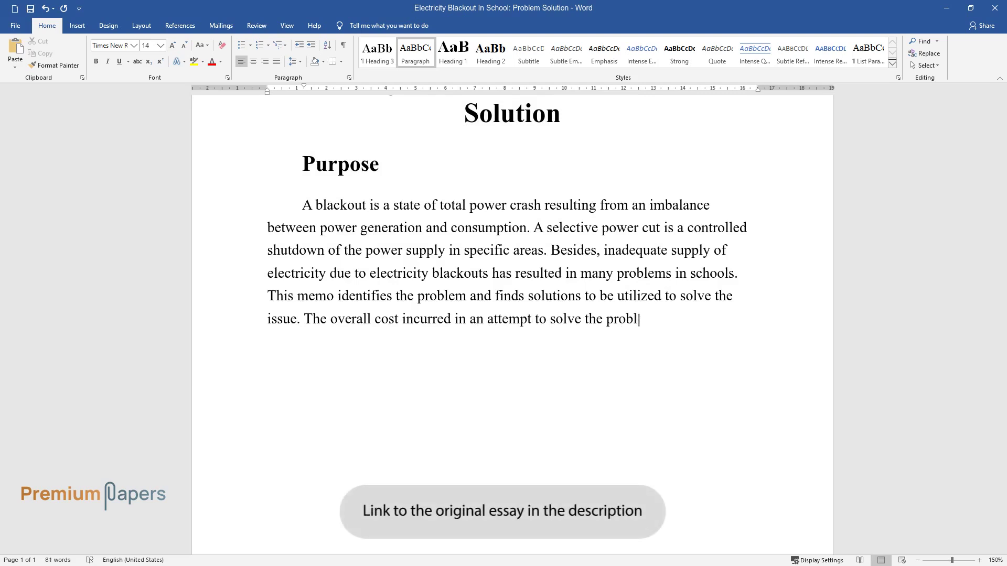
{"action": "type", "text": "em has also been calculated. Fina"}
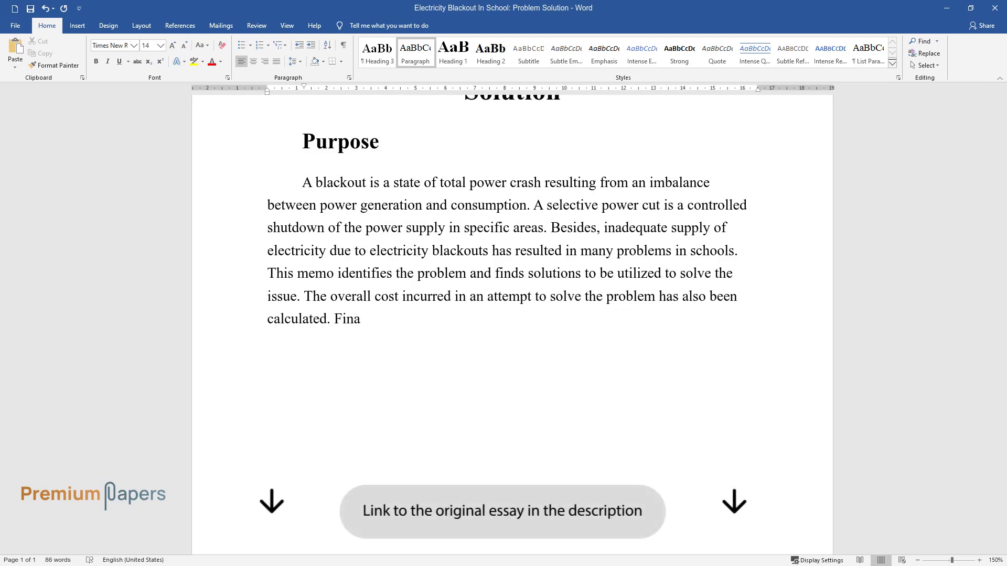
{"action": "type", "text": "lly, the benefits that result from"}
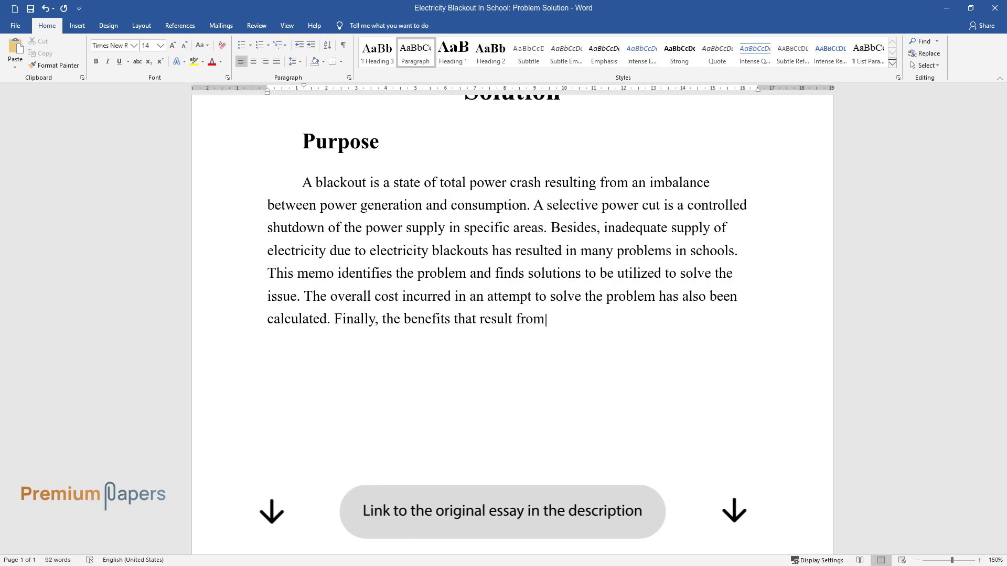
{"action": "type", "text": " the solution found have been used"}
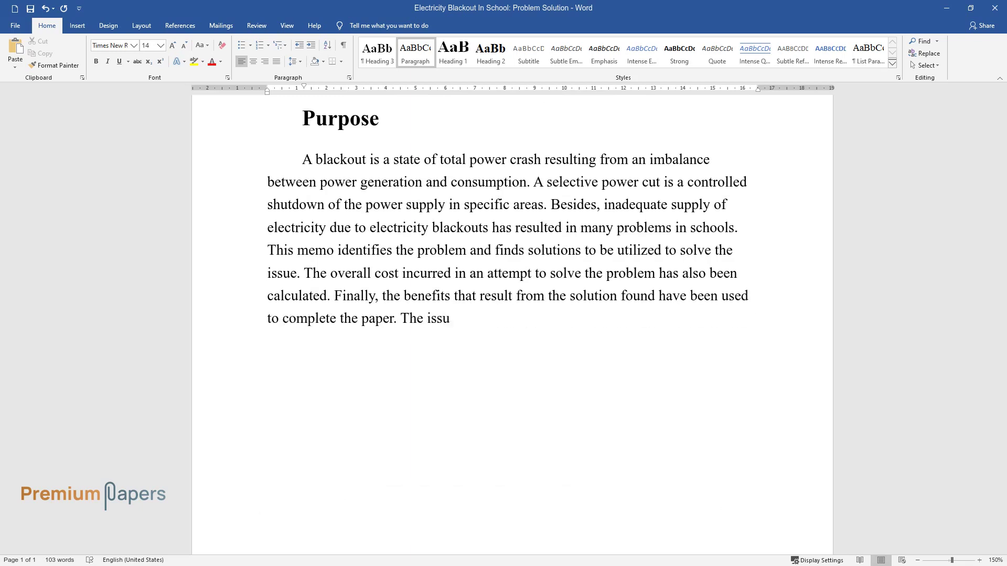
{"action": "type", "text": " to complete the paper. The issue of electricity blackouts has bee"}
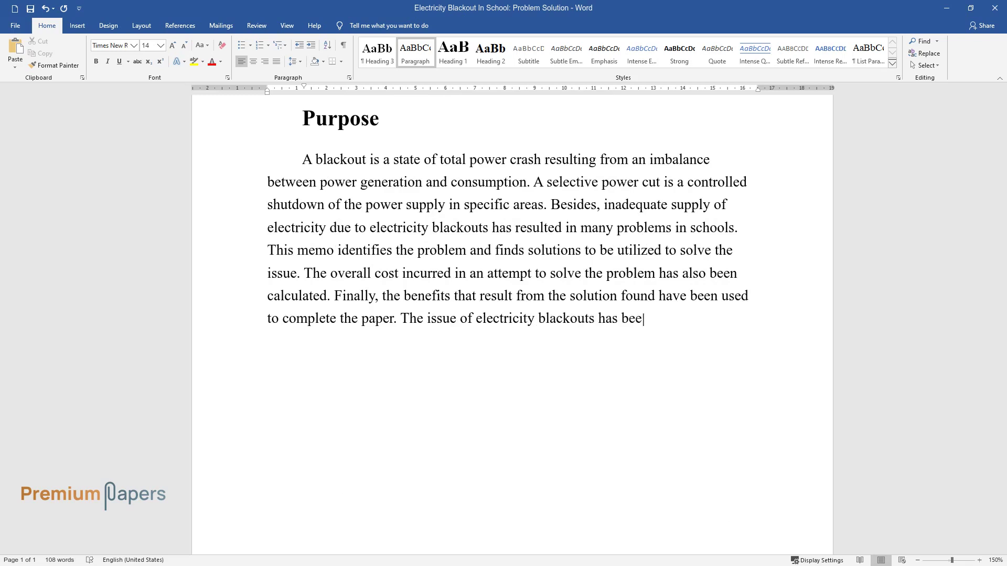
{"action": "type", "text": "n on the front line, giving research"}
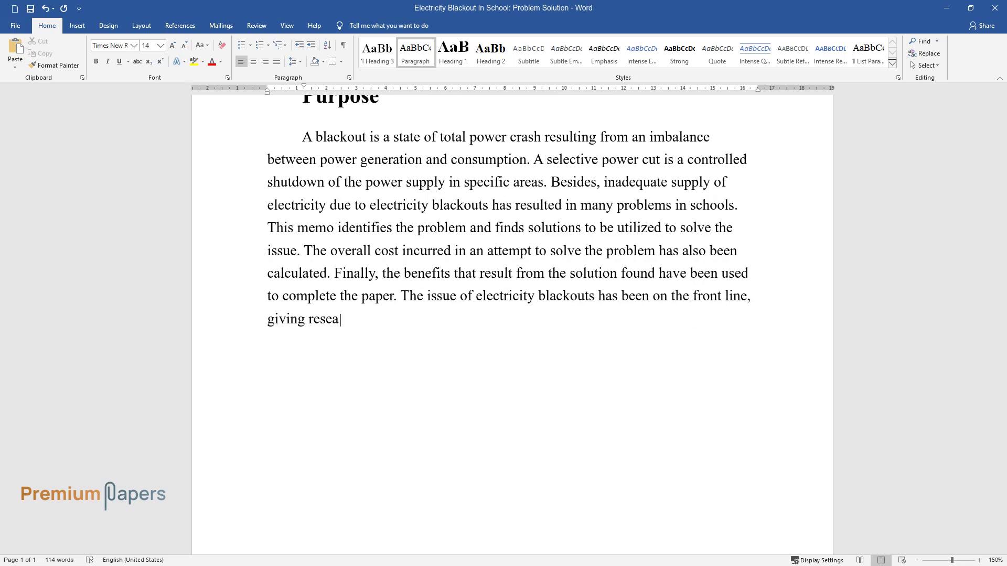
{"action": "type", "text": "ers the work to find ways to s"}
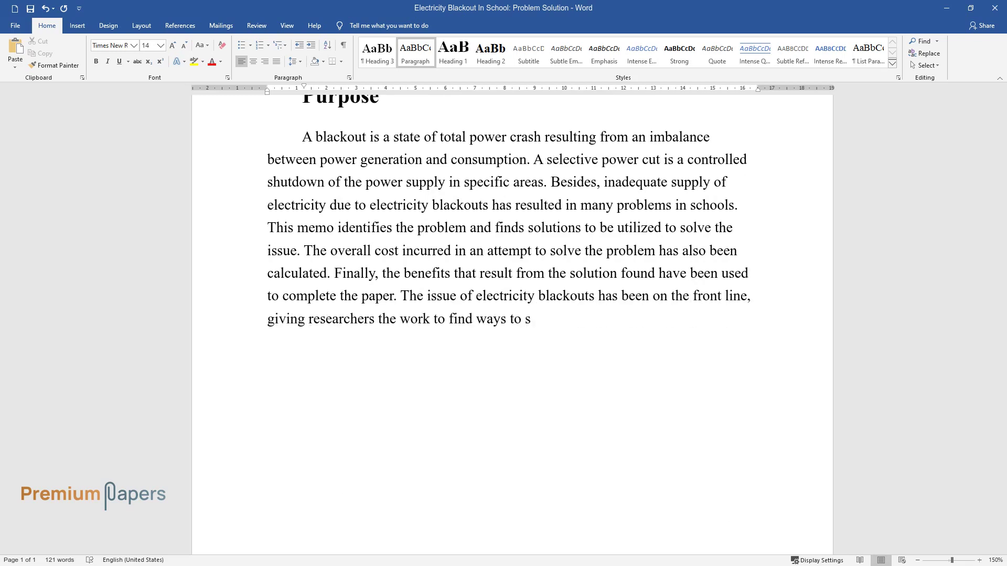
{"action": "type", "text": "olve the problem."}
- Add a 'Problem' heading and its paragraph, ending 'school equipment such as sockets.'
{"action": "key", "text": "Return"}
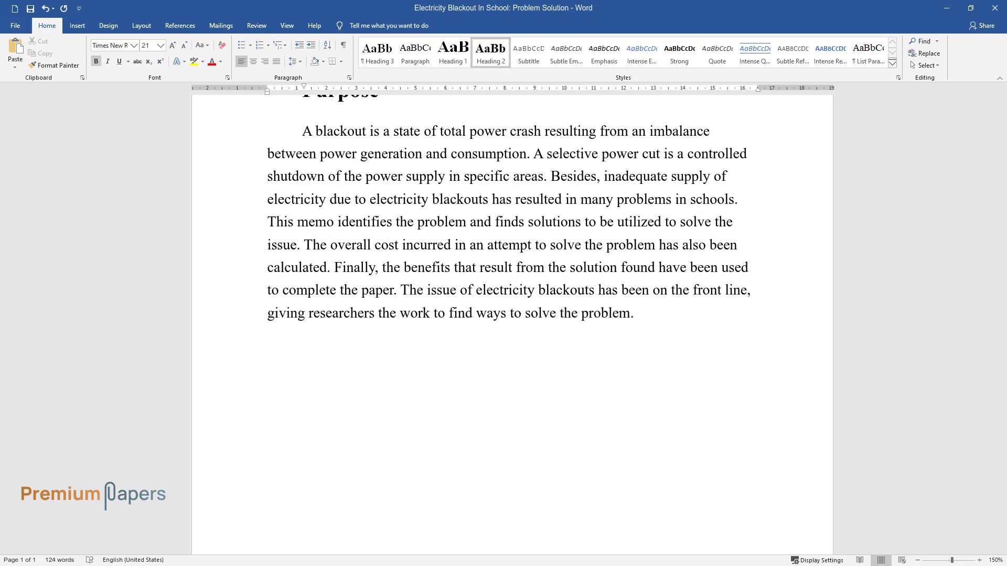
{"action": "type", "text": "Problem"}
{"action": "key", "text": "Return"}
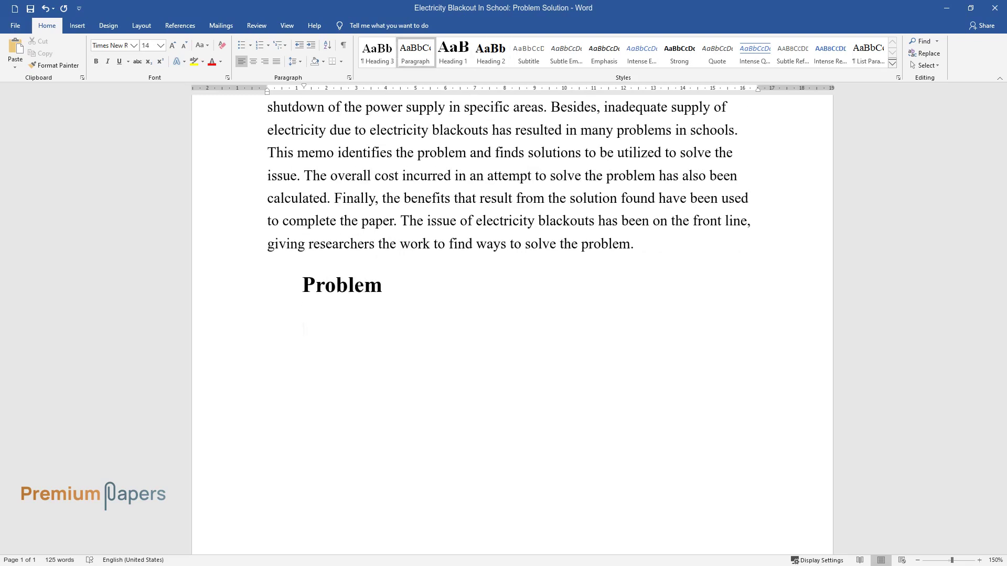
{"action": "type", "text": "The problem of electricit"}
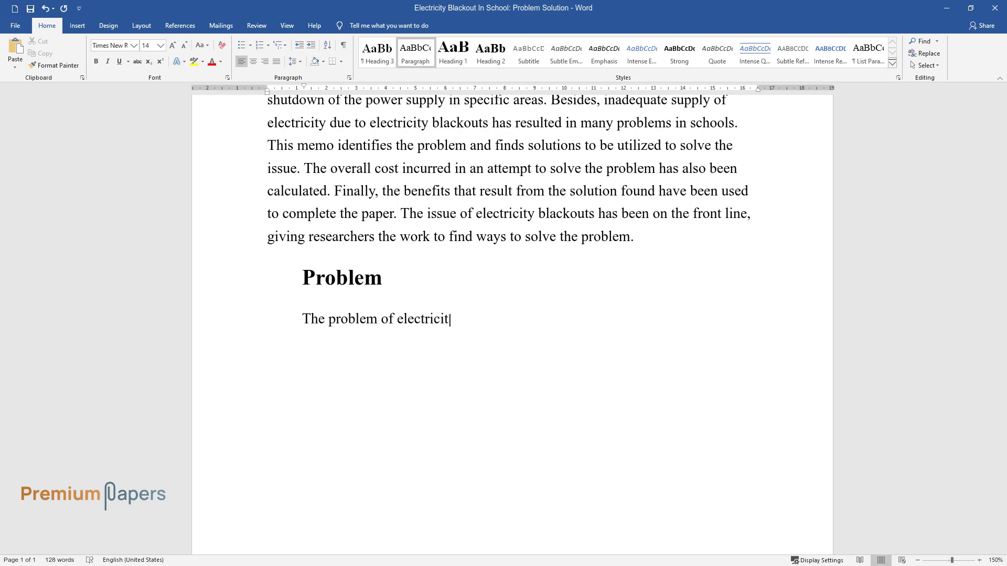
{"action": "type", "text": "y blackouts in schools has caused c"}
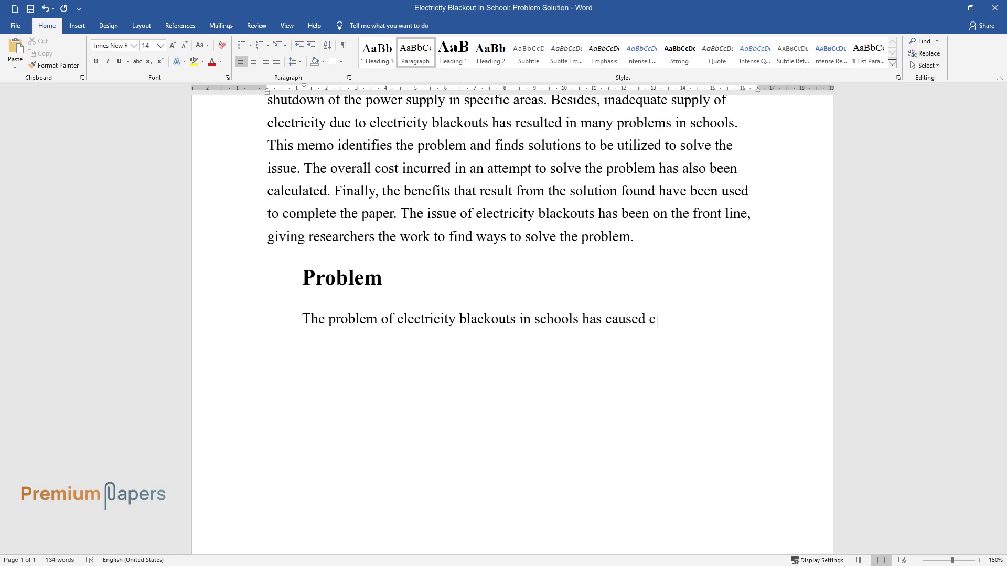
{"action": "type", "text": "haos in the various departments of the sch"}
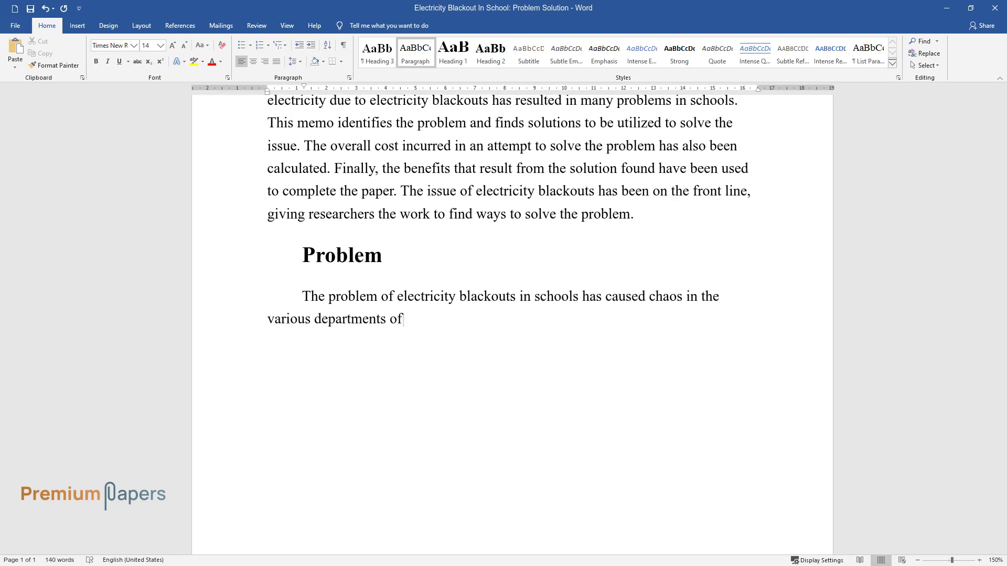
{"action": "type", "text": "ool. There has been reduced"}
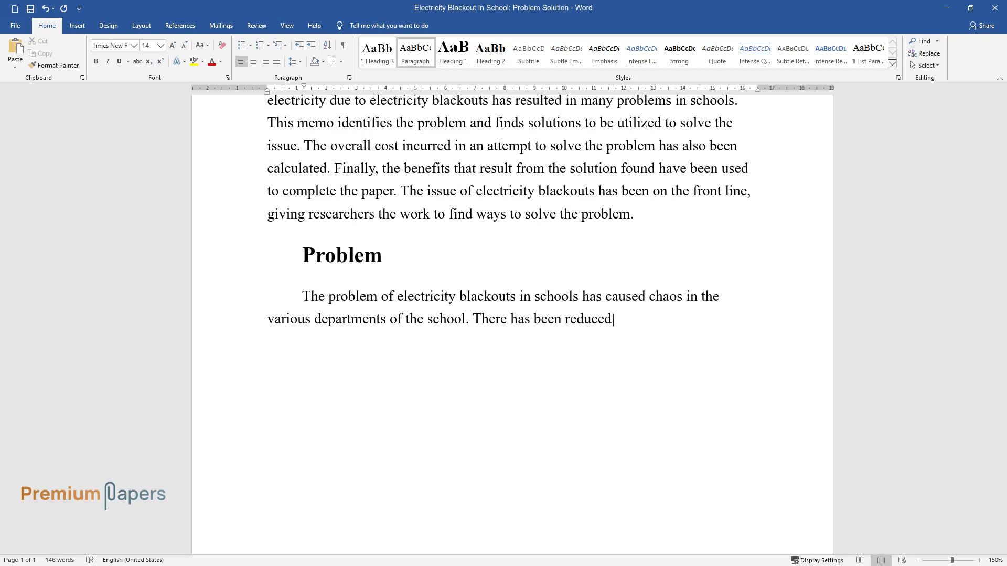
{"action": "type", "text": " performance in most"}
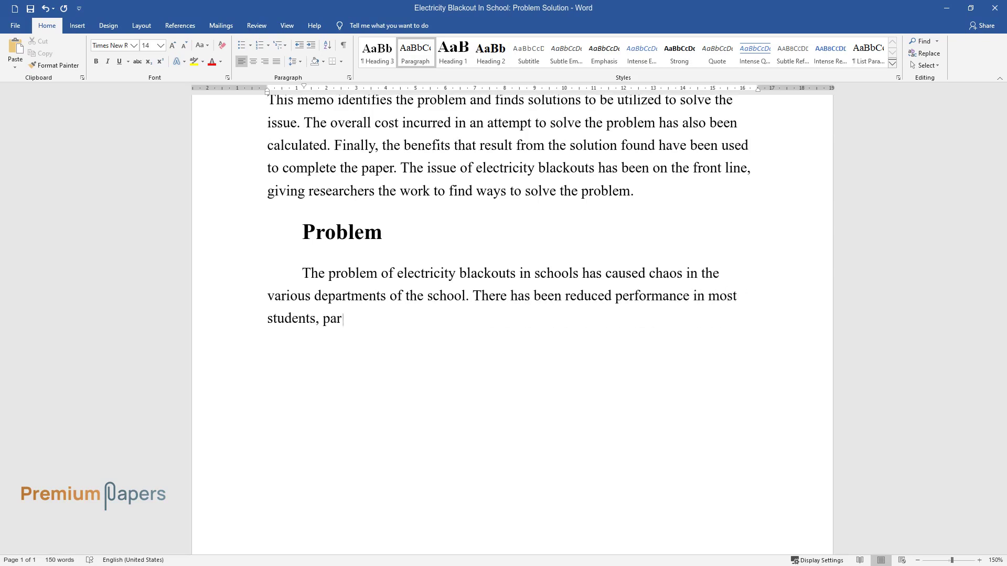
{"action": "type", "text": " students, parents, the board of management, and"}
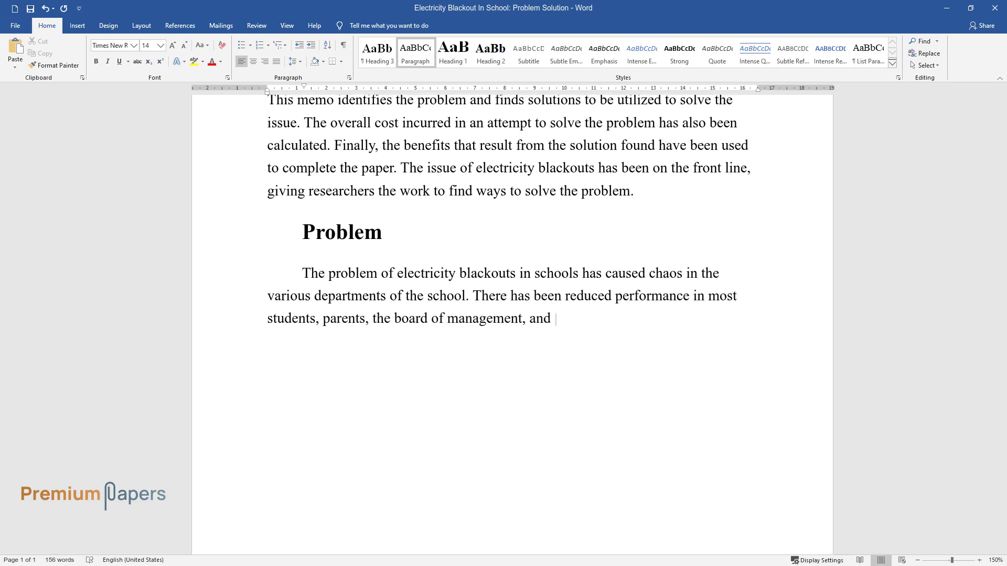
{"action": "type", "text": " the staff at large. Poor performance has resulted in a misun"}
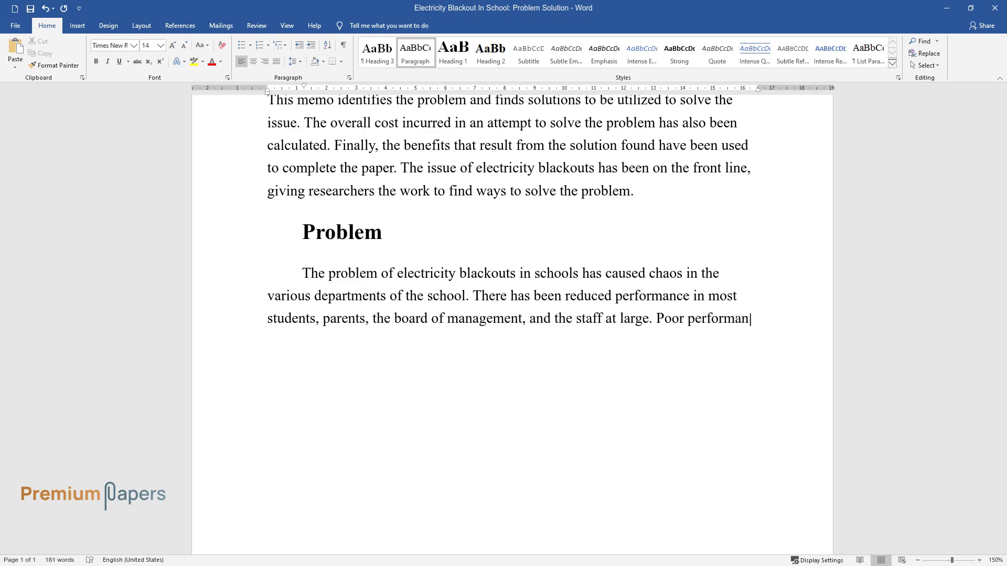
{"action": "type", "text": "derstandi"}
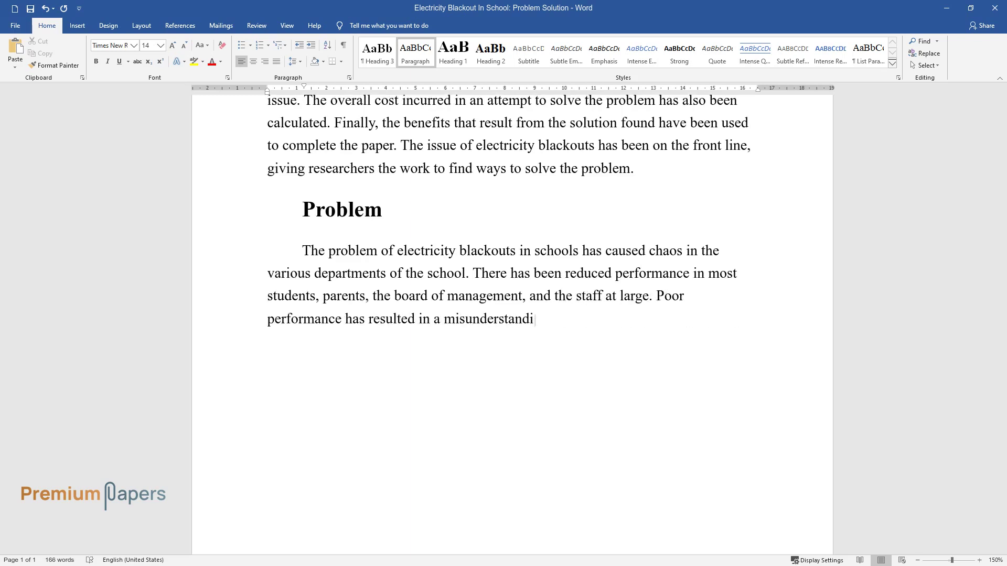
{"action": "type", "text": "ng between the students and their "}
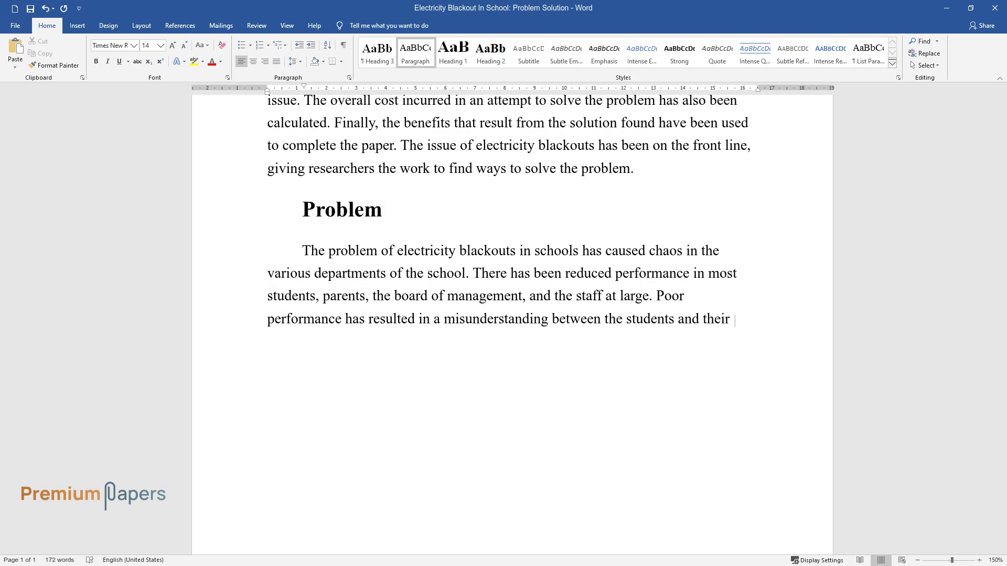
{"action": "type", "text": "parents, as a significant drop in s"}
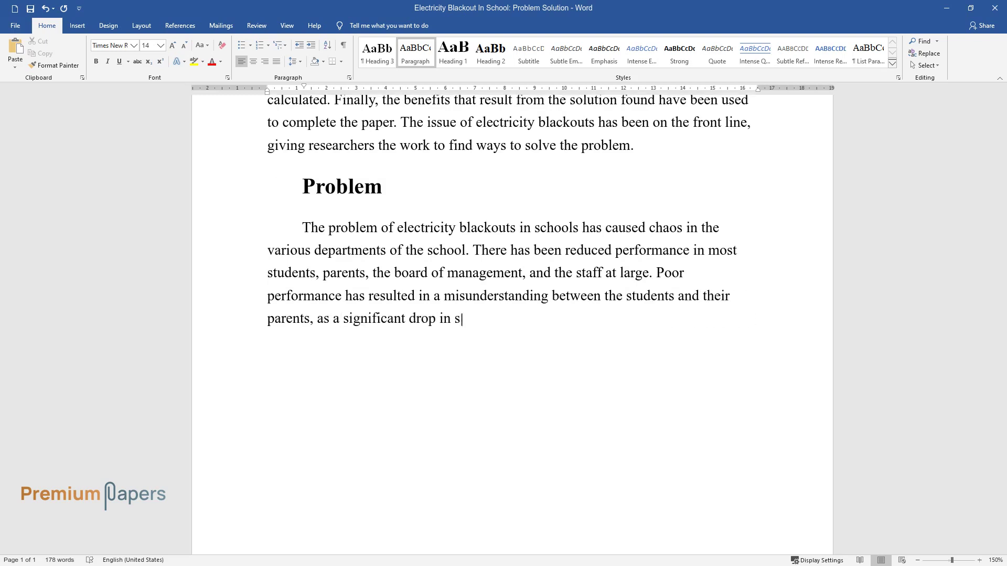
{"action": "type", "text": "tudents’ grades has been recorded. Students retire to thei"}
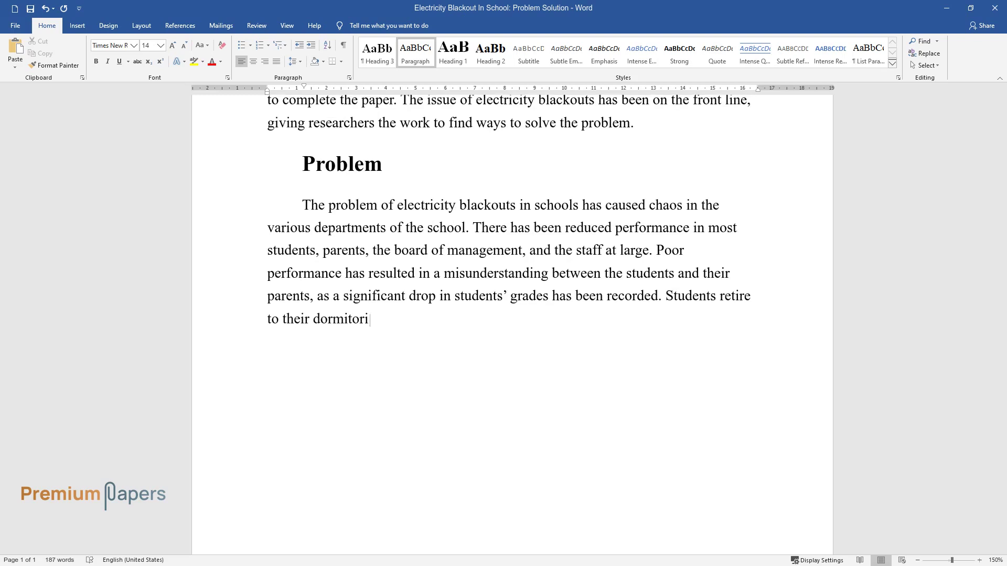
{"action": "type", "text": "r dormitories earlier than usual due to darkn"}
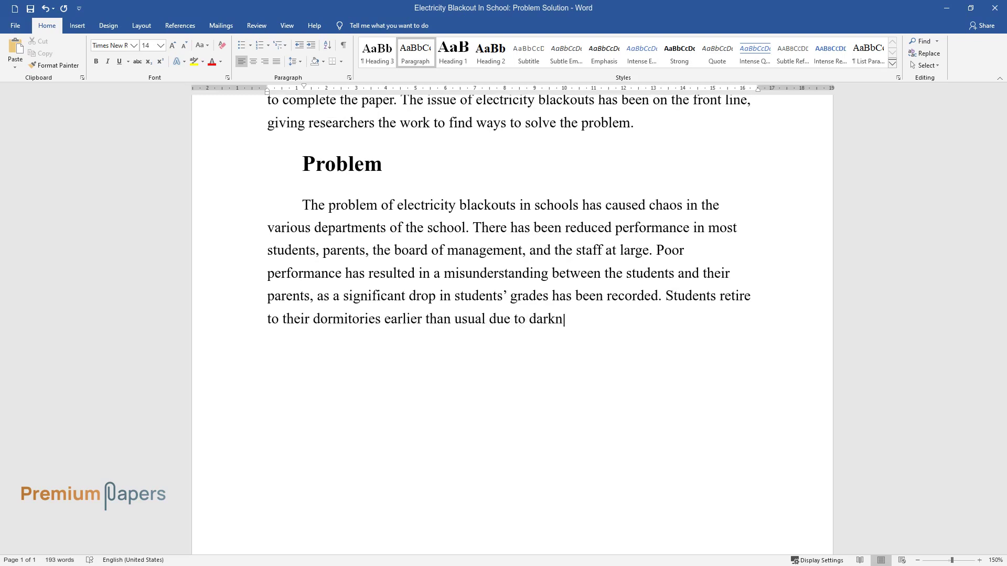
{"action": "type", "text": "ess, thus reducing their private"}
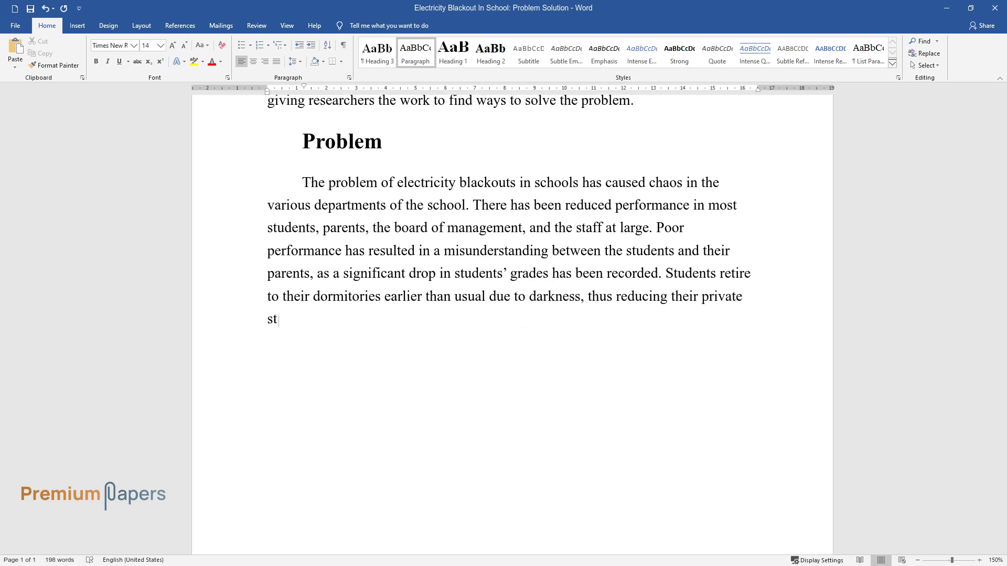
{"action": "type", "text": " studies ample time. Moreover, immora"}
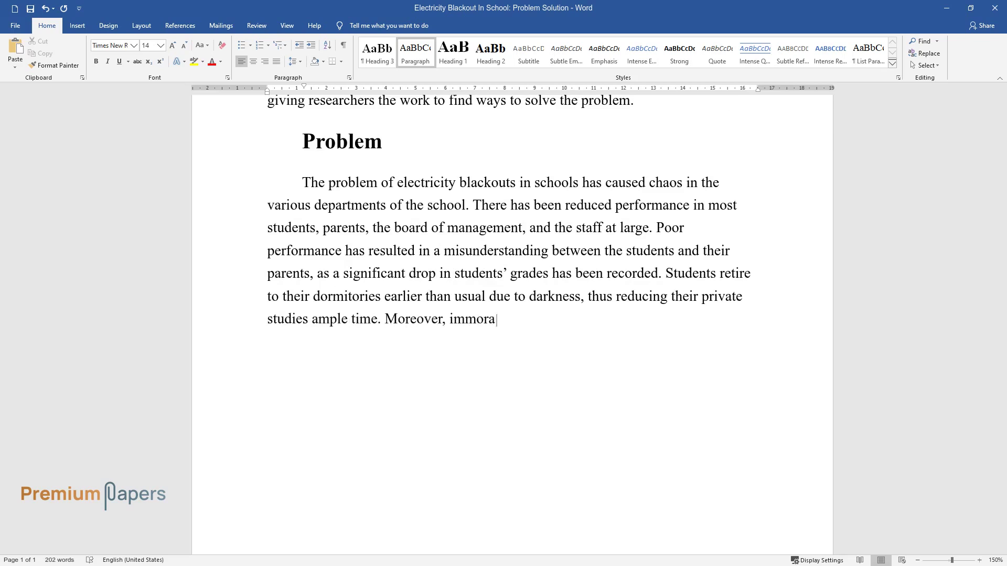
{"action": "type", "text": "l behaviors happen every time there"}
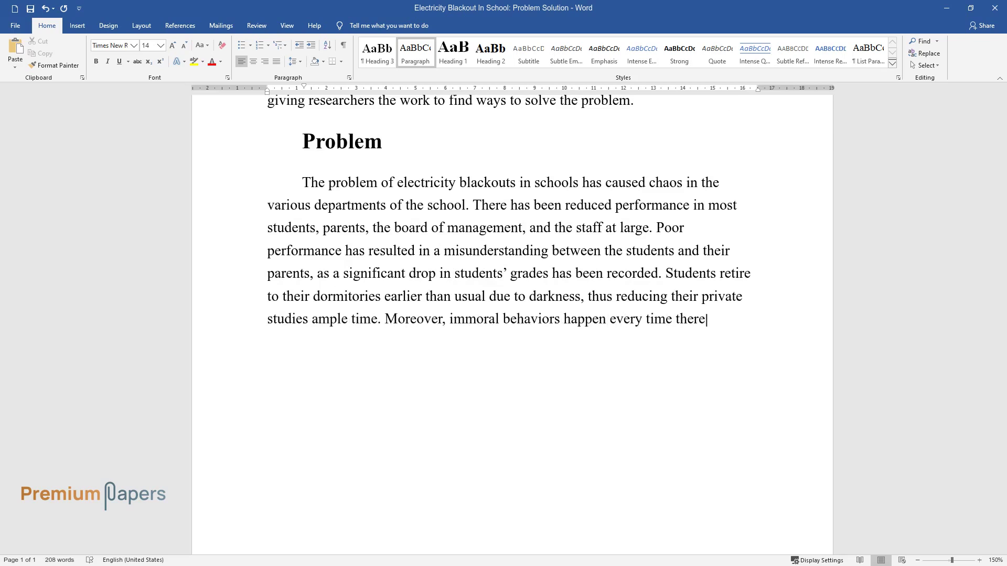
{"action": "type", "text": " is an electricity blackout. The b"}
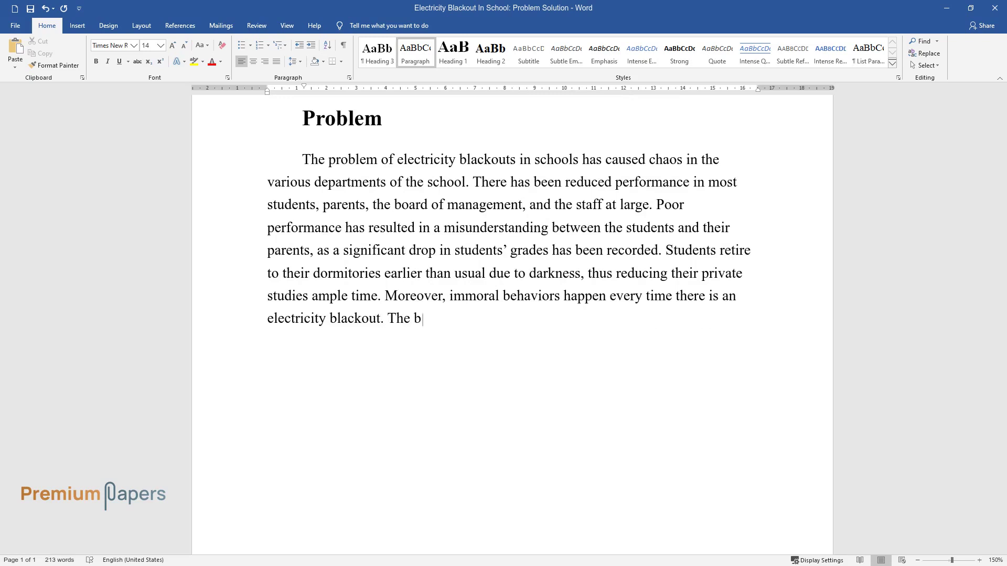
{"action": "type", "text": "ehaviors include stealing among students and damagin"}
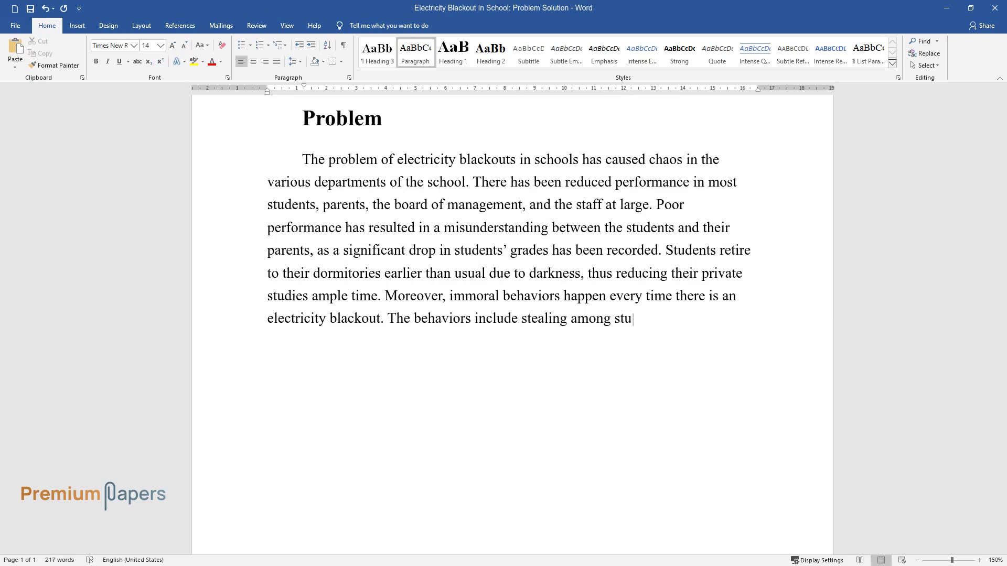
{"action": "type", "text": "g school equipment such as sockets"}
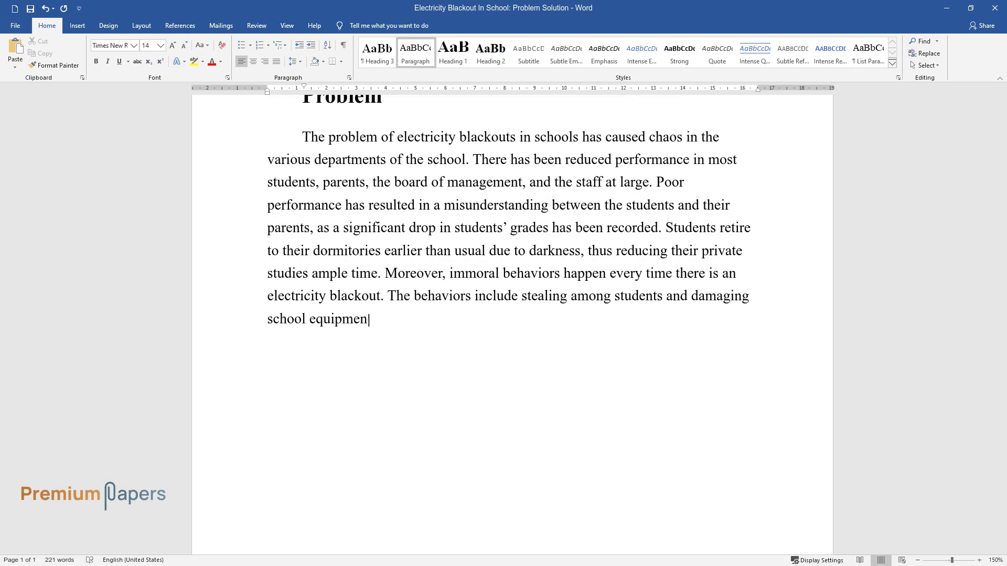
{"action": "type", "text": "."}
{"action": "key", "text": "Return"}
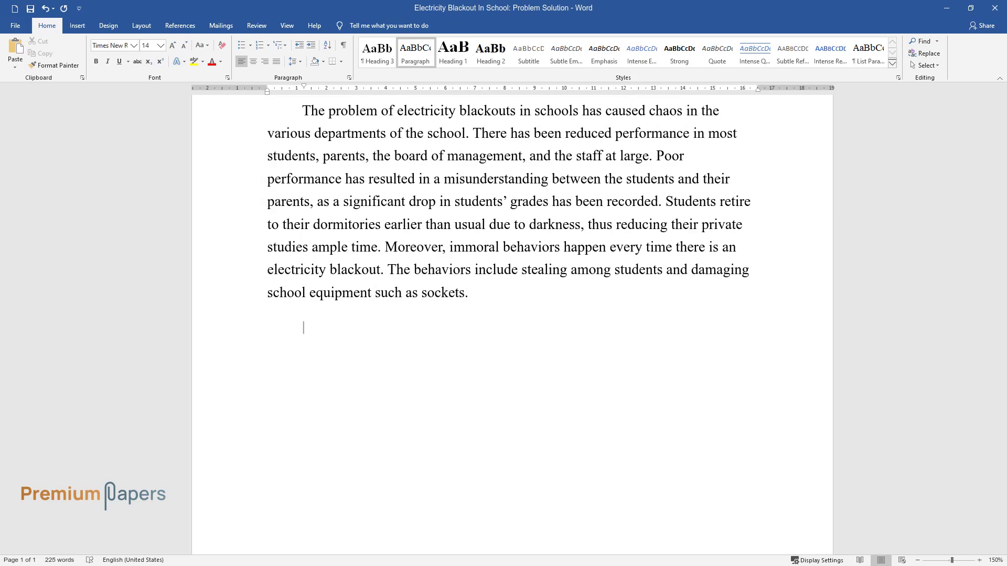
- Write the paragraph on blackouts disrupting computer access, exams, Wi-Fi learning and finance records
{"action": "type", "text": "Access to electrical devices, suc"}
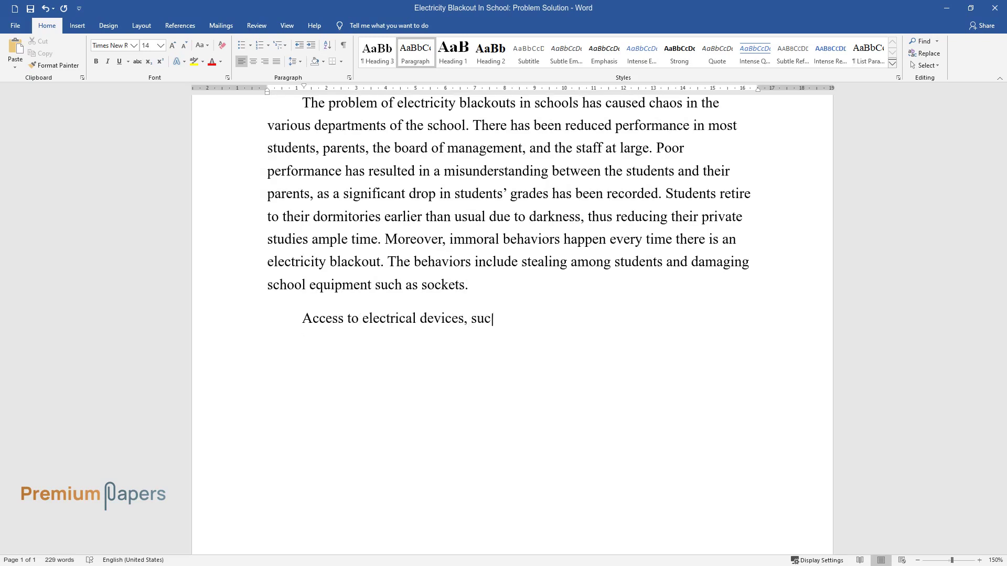
{"action": "type", "text": "h as computers, which are essentia"}
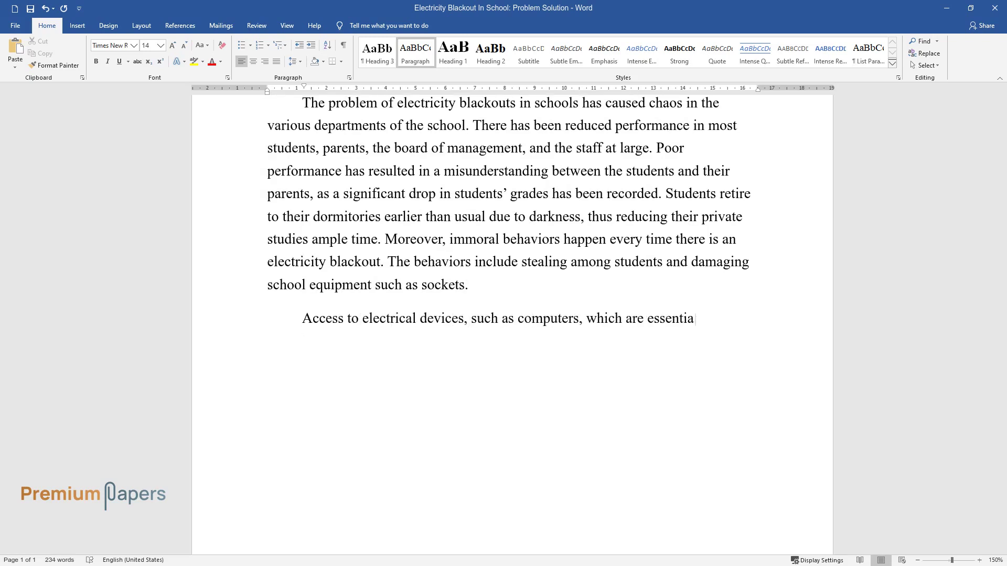
{"action": "type", "text": "l gadgets in academics, has also b"}
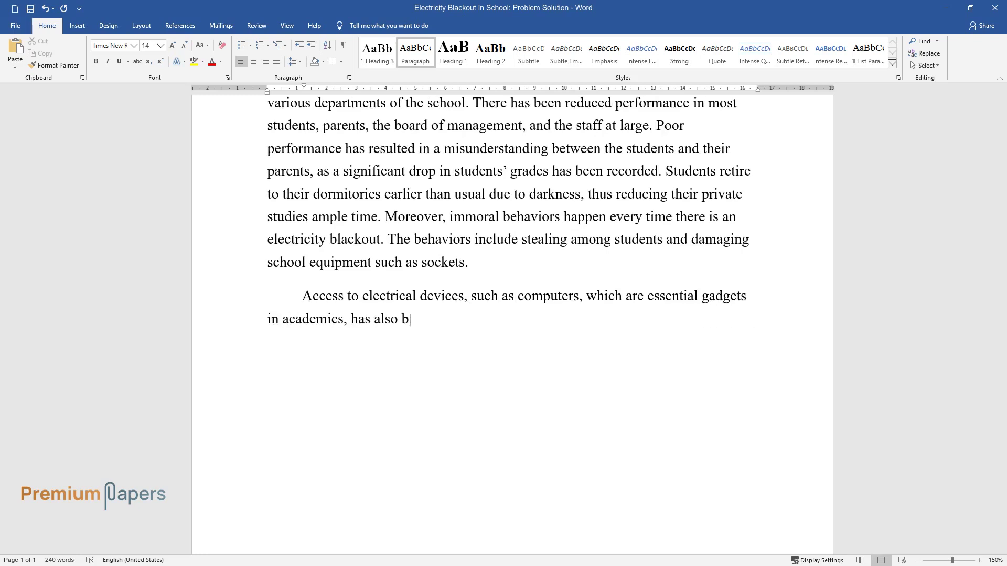
{"action": "type", "text": "ecome a problem since they use ele"}
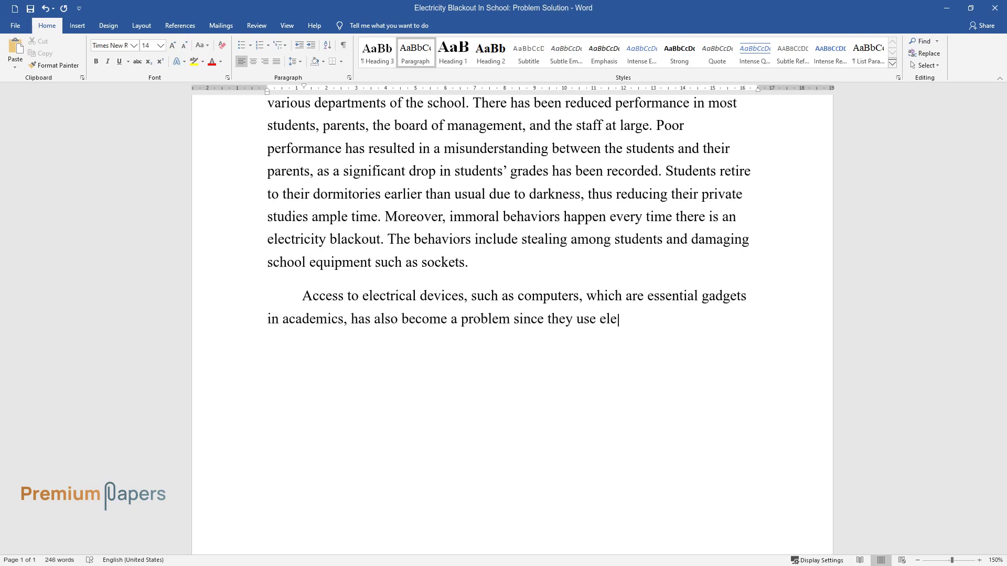
{"action": "type", "text": "ting of exams ha"}
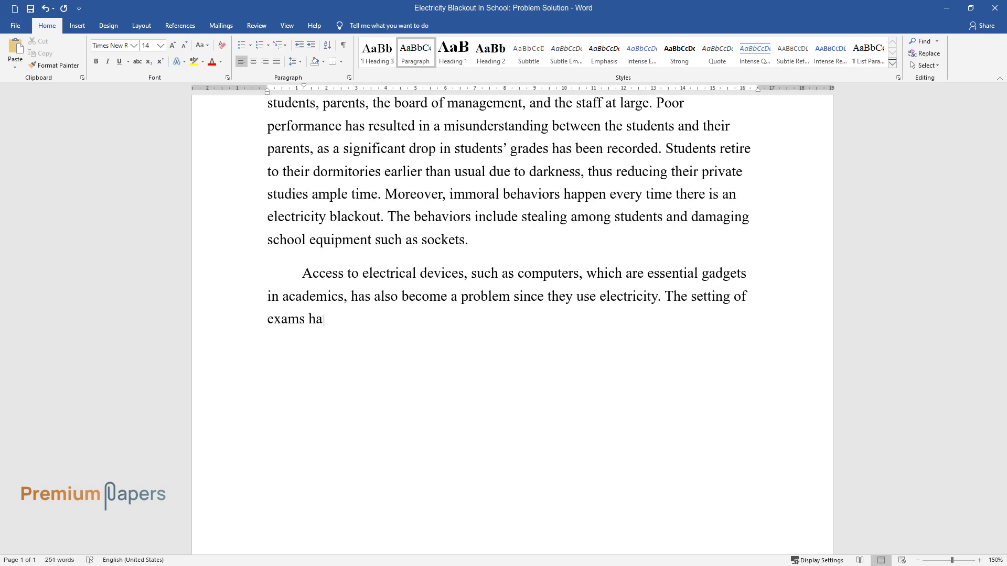
{"action": "type", "text": "s been deausing detrimen"}
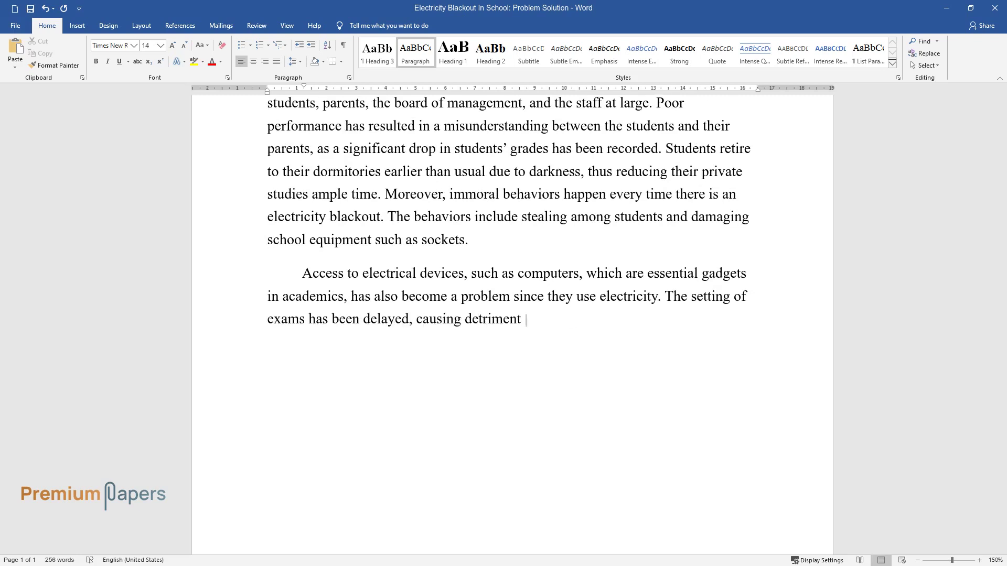
{"action": "type", "text": "to the school programs, and affecti"}
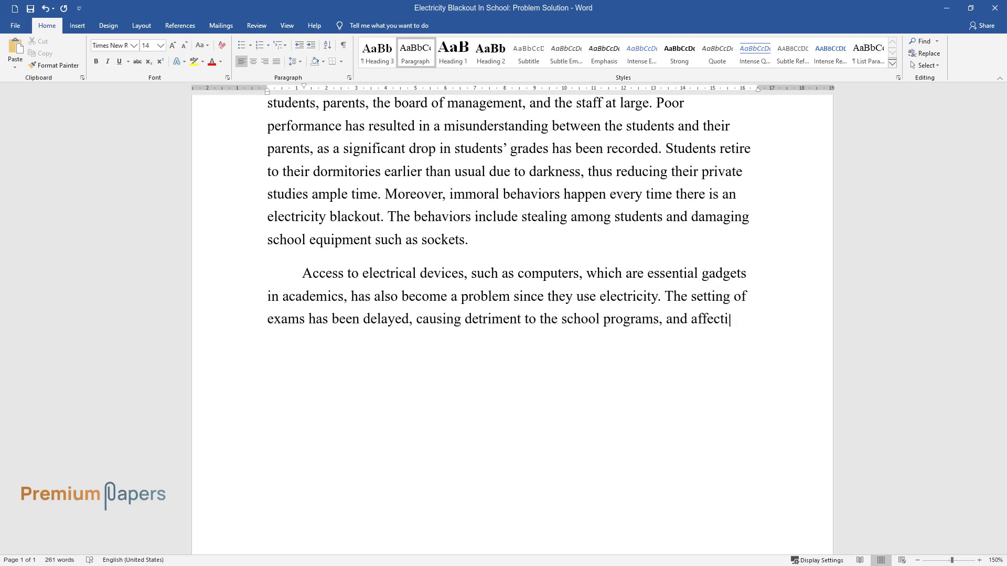
{"action": "type", "text": "ng smooth learning in schools. Ev"}
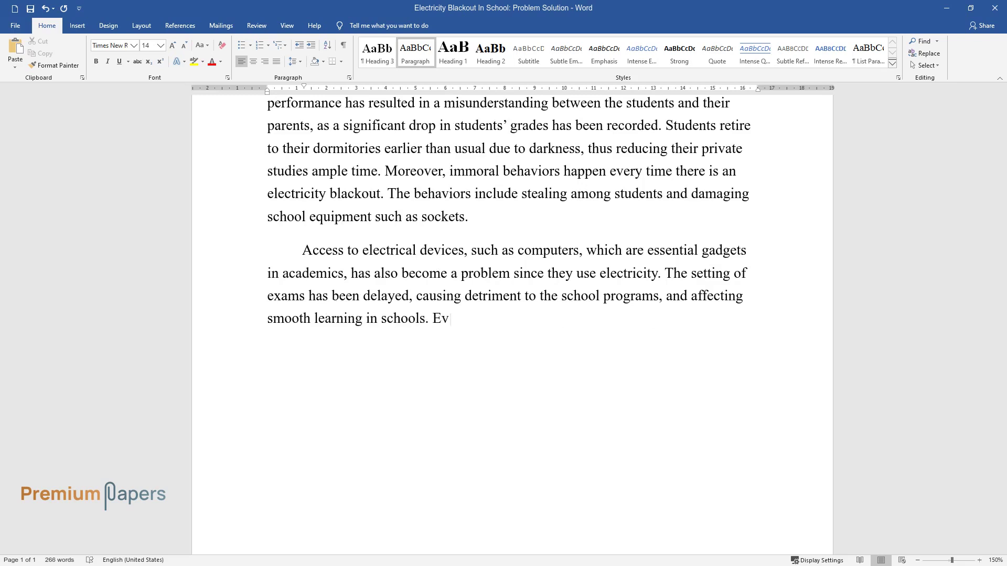
{"action": "type", "text": "aluation of students' performance "}
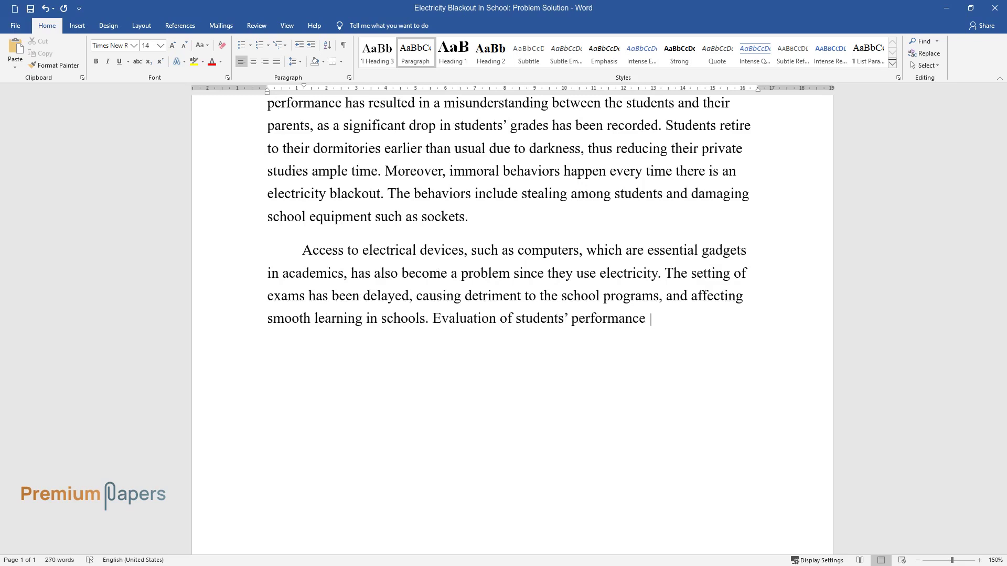
{"action": "type", "text": "and acquiring"}
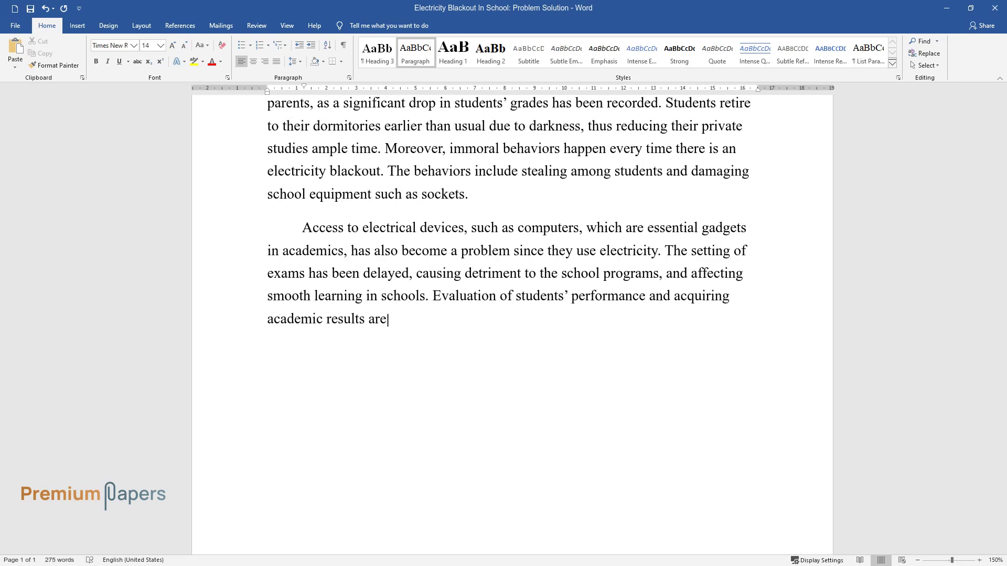
{"action": "type", "text": " academic res delayed since all these activities require"}
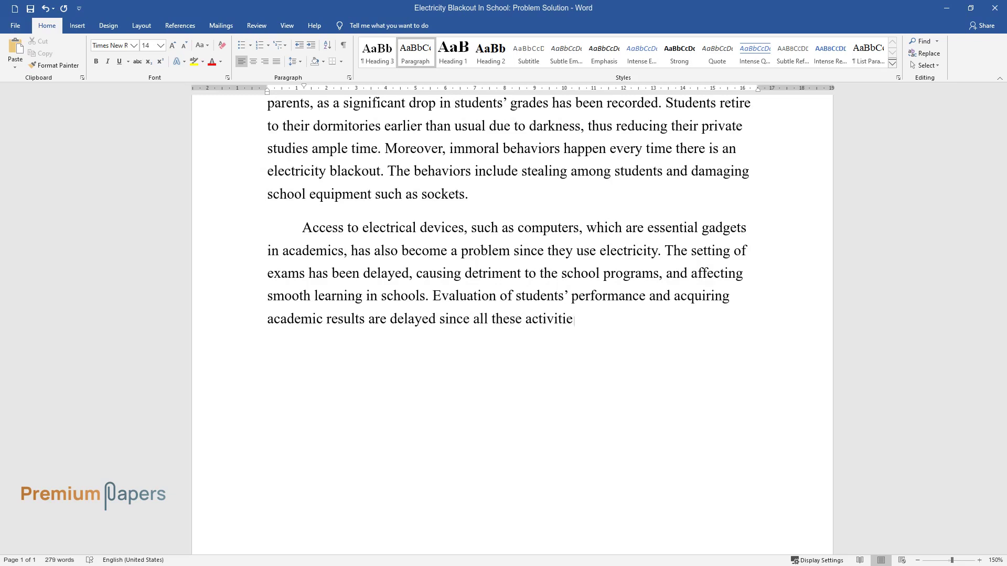
{"action": "type", "text": "them to"}
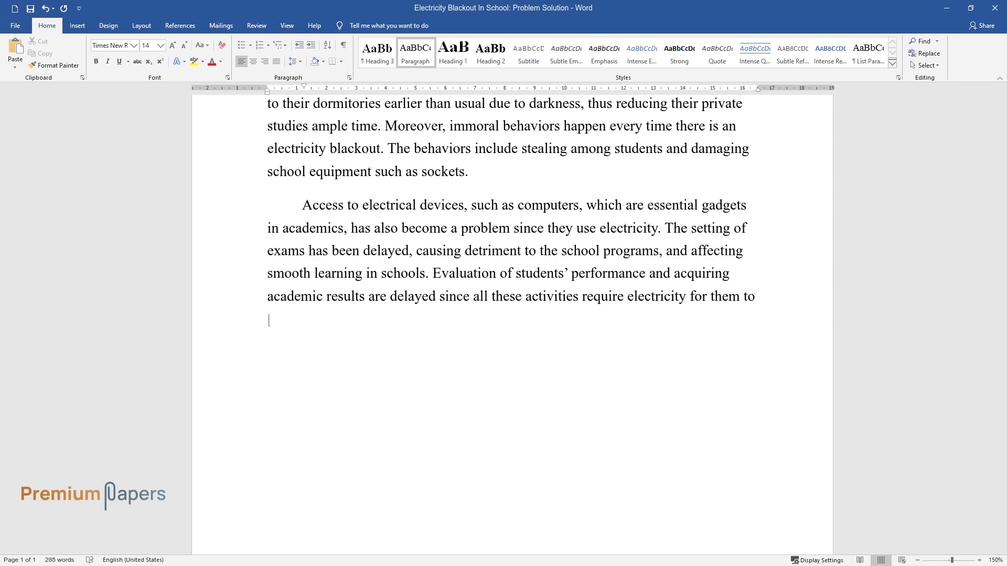
{"action": "type", "text": " take placFi has al"}
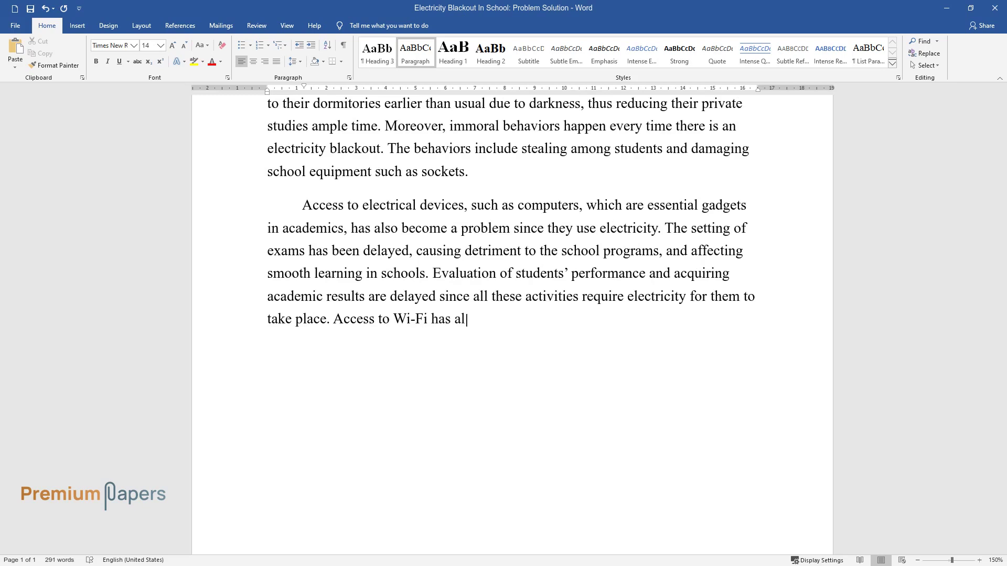
{"action": "type", "text": "delinquent for many students since they cannot acce"}
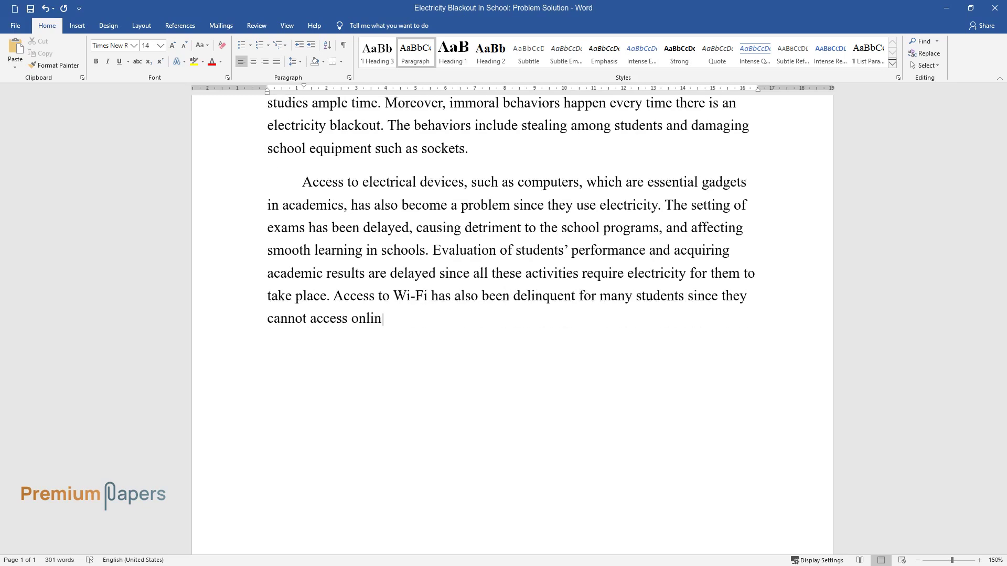
{"action": "type", "text": "e learning, which has been put in p"}
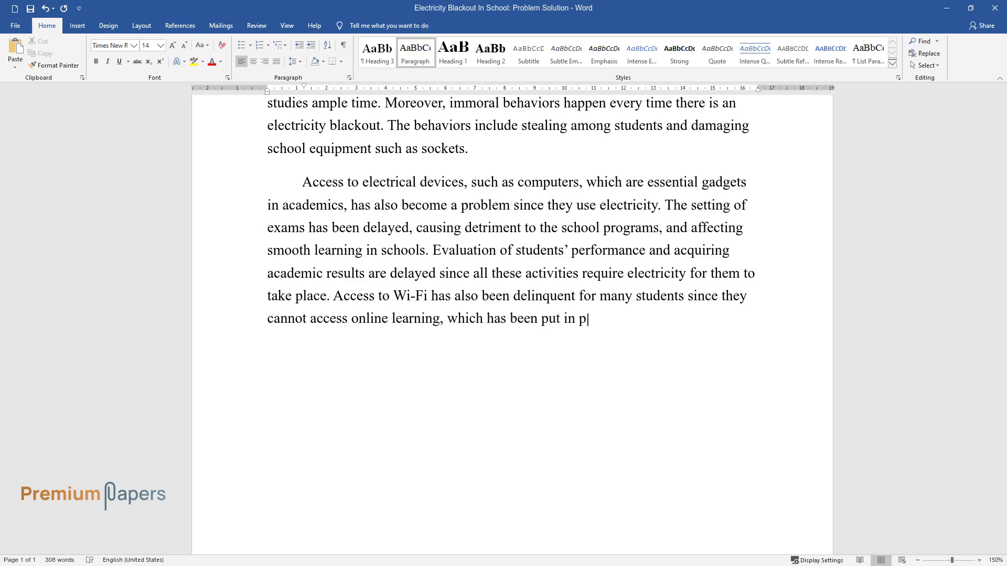
{"action": "type", "text": "lace to help curb the spread"}
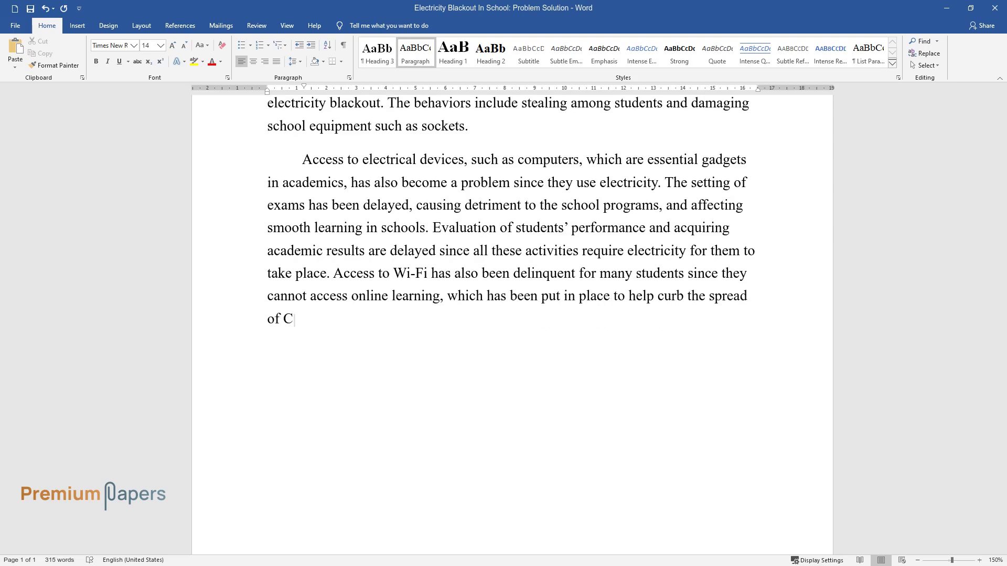
{"action": "type", "text": " of COVID-19.ng with s"}
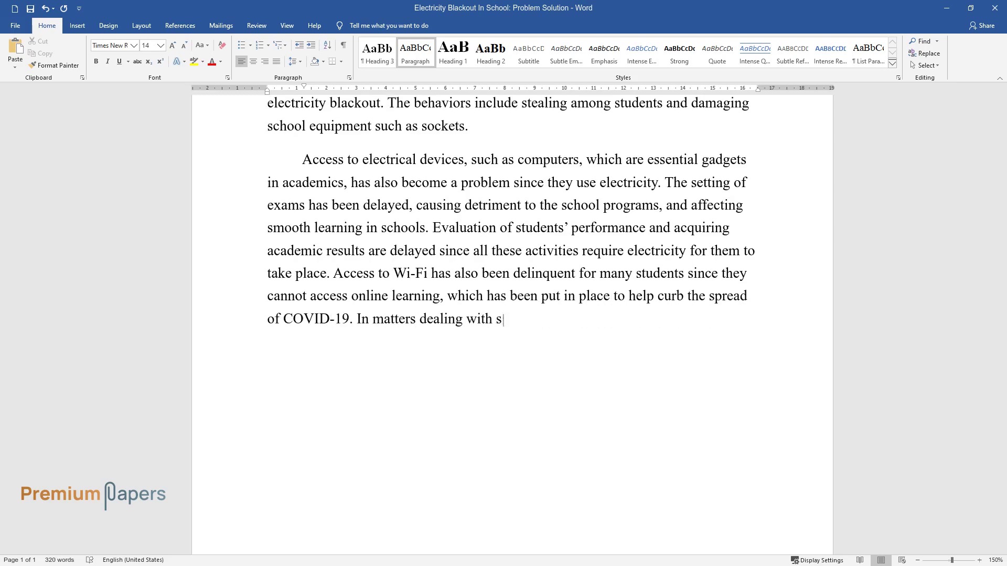
{"action": "type", "text": "chool finance, it has not been eas"}
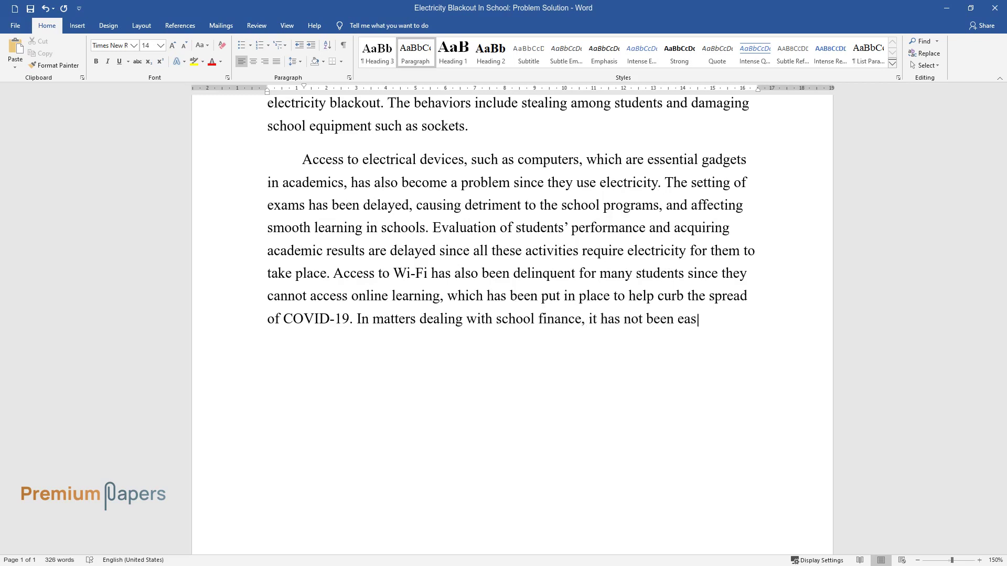
{"action": "type", "text": "y to trace some funds due to the m"}
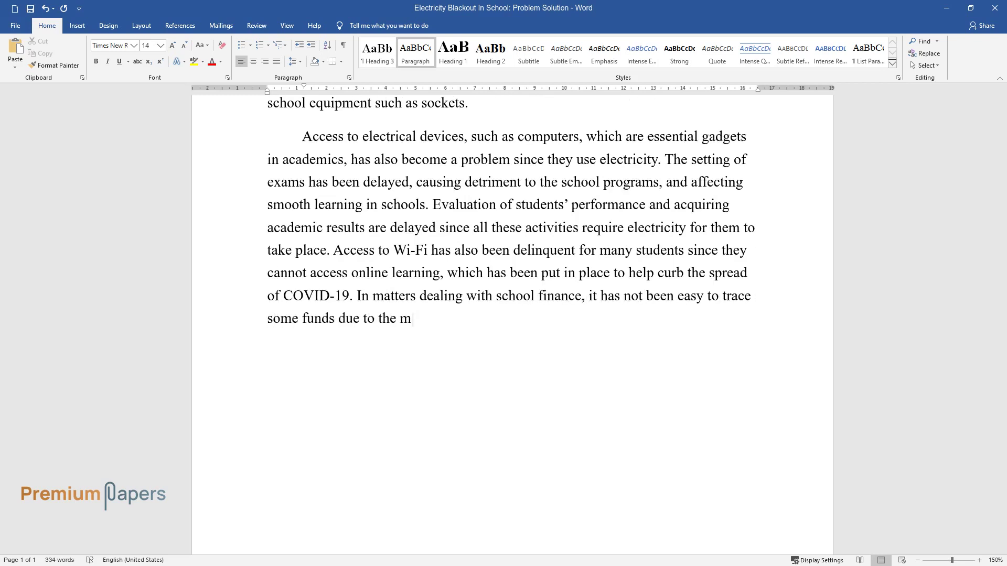
{"action": "type", "text": "anual record-keeping system, thus"}
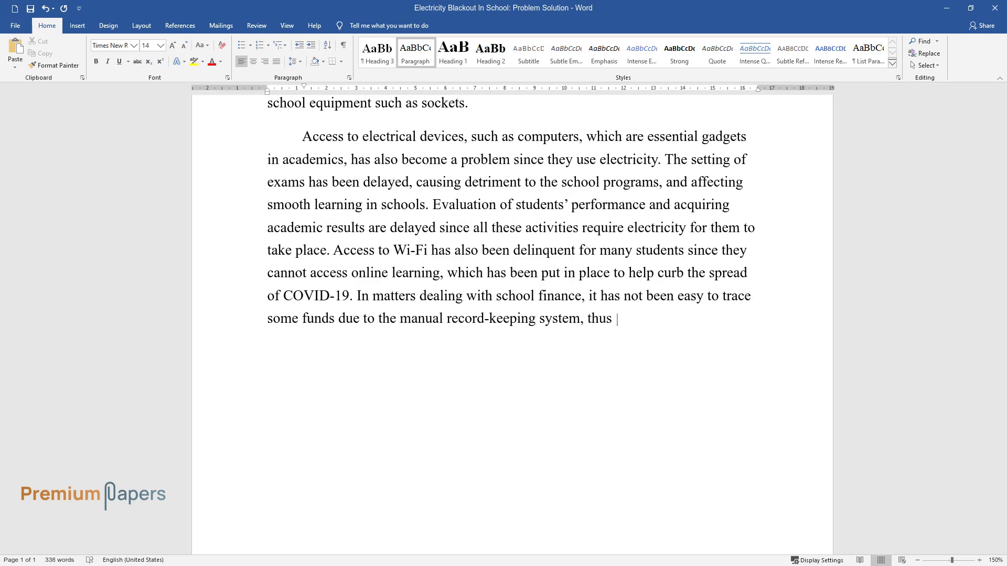
{"action": "type", "text": "delaying some school activities."}
- Start a paragraph on mixed boarding schools: immoral behaviour, pregnancies, dropouts and drug abuse during blackouts
{"action": "key", "text": "Return"}
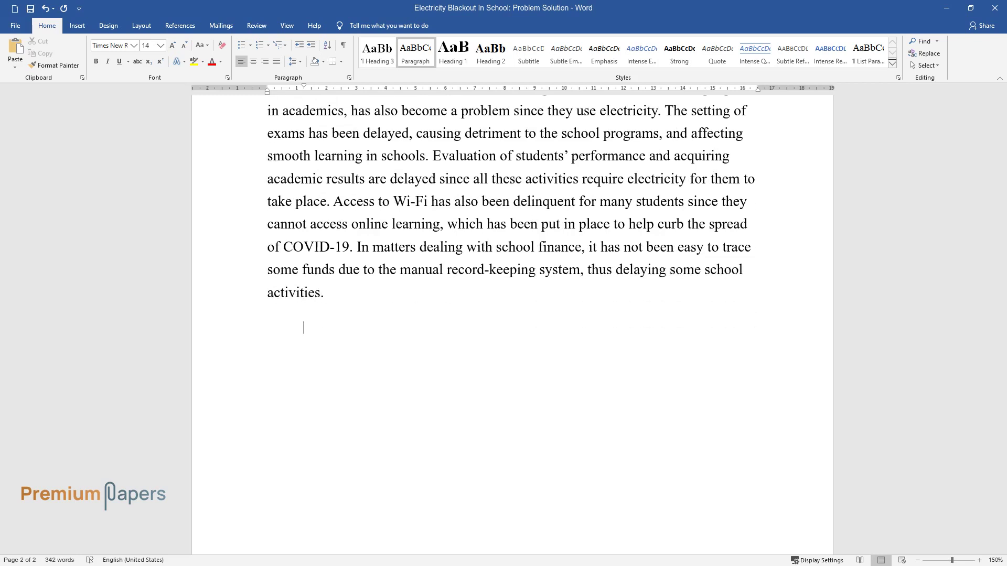
{"action": "type", "text": "In mixed boarding"}
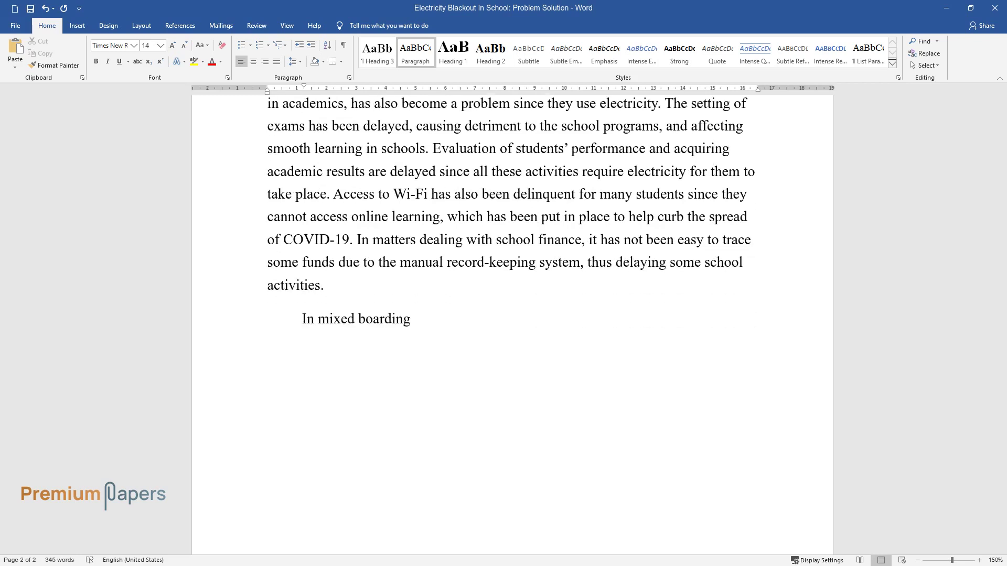
{"action": "type", "text": " boys have been taking the opportunity when there is"}
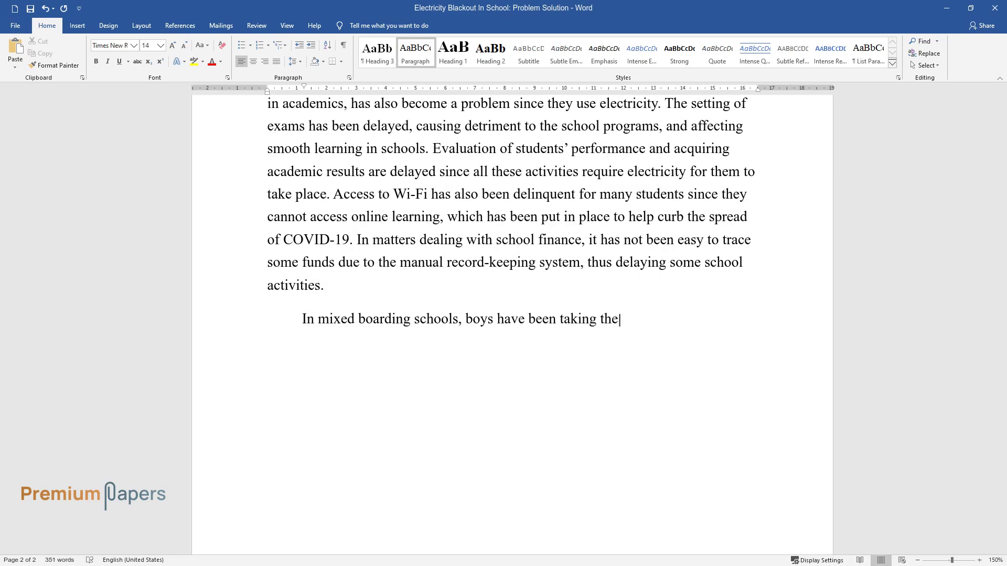
{"action": "type", "text": " a power"}
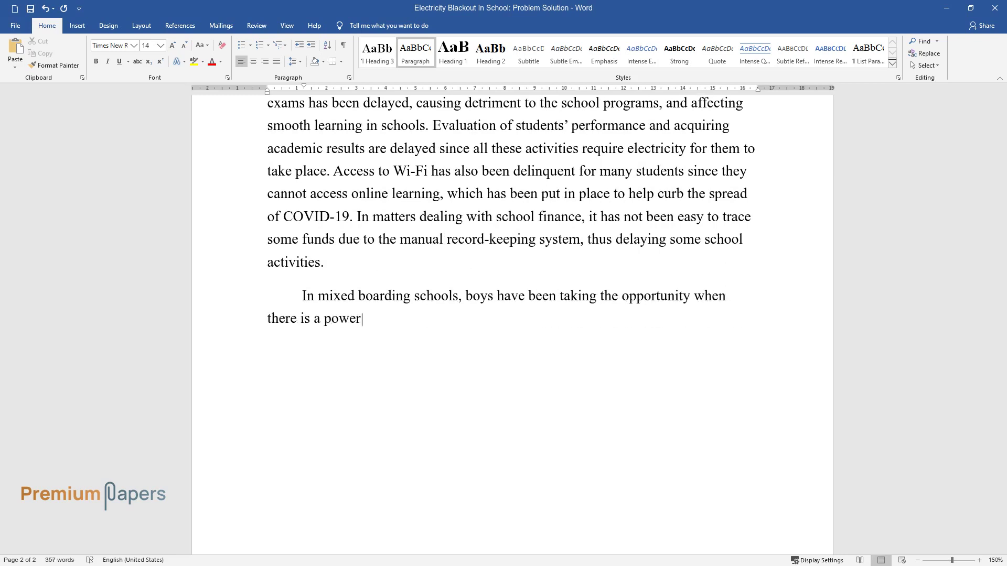
{"action": "type", "text": " blackout to get into girls' dormit"}
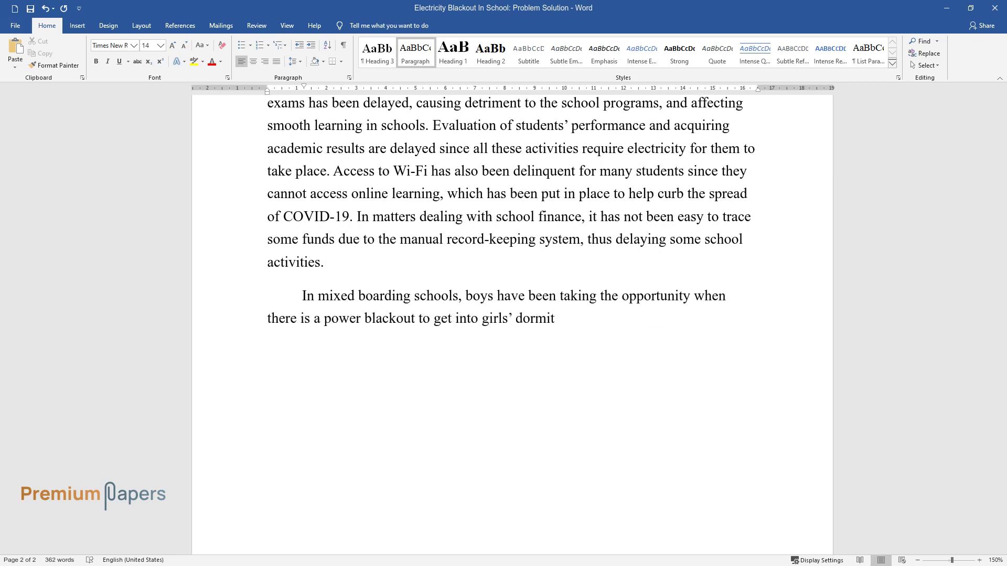
{"action": "type", "text": "ere they end up engaging"}
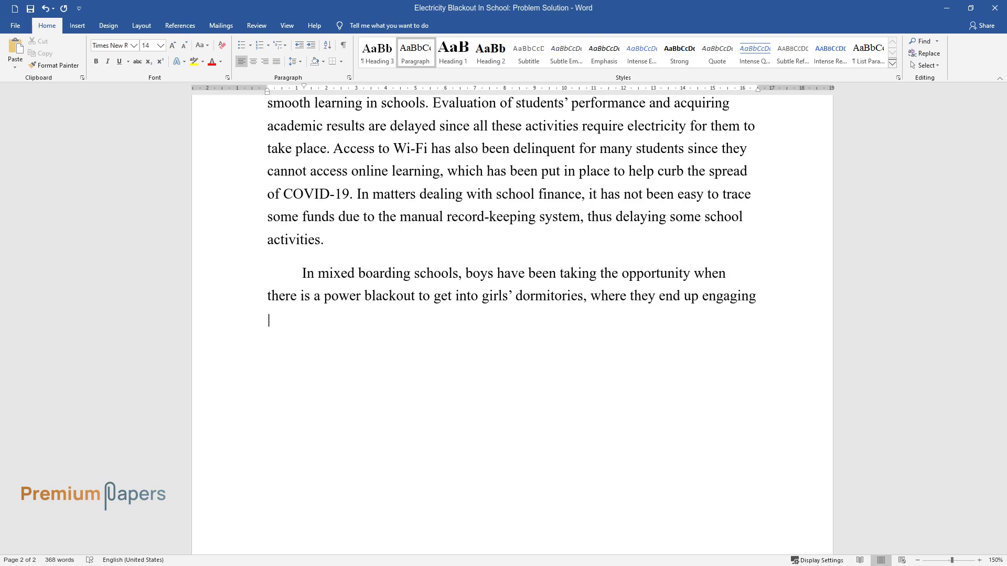
{"action": "type", "text": " in immoral behaviors. This act resu"}
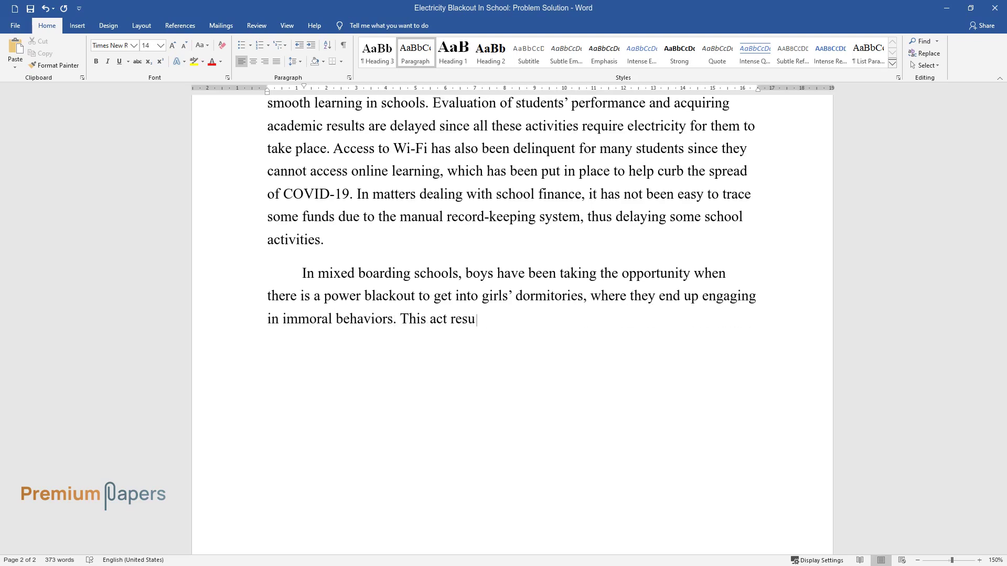
{"action": "type", "text": "lts in ane in unwanted pre"}
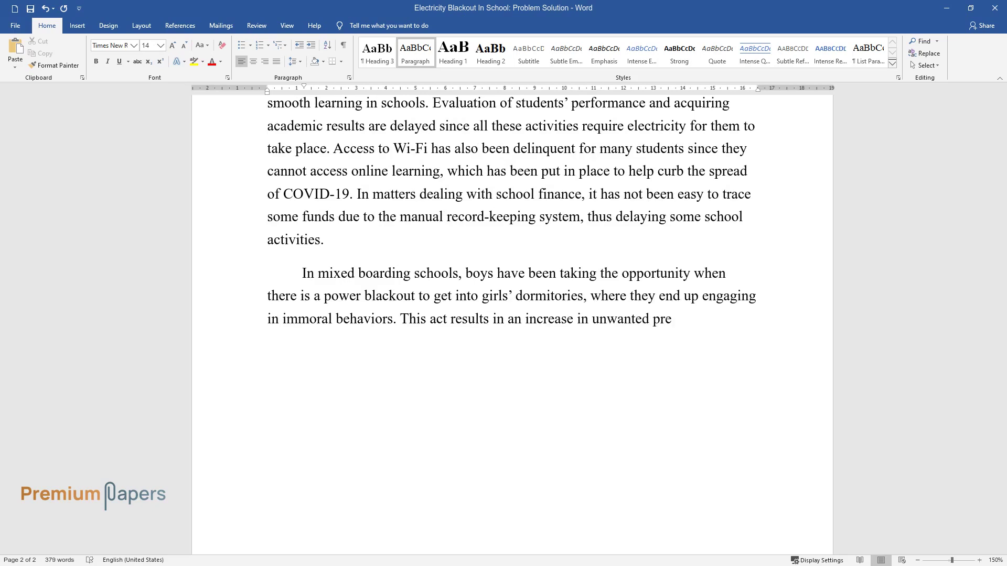
{"action": "type", "text": "gnancies and the spread of sexuall"}
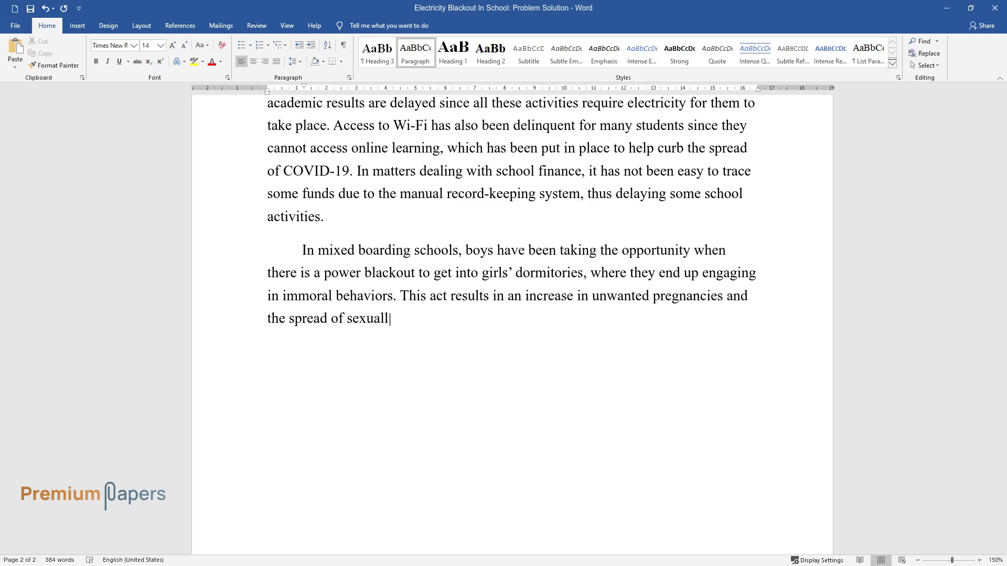
{"action": "type", "text": "y transmitted diseases among studen"}
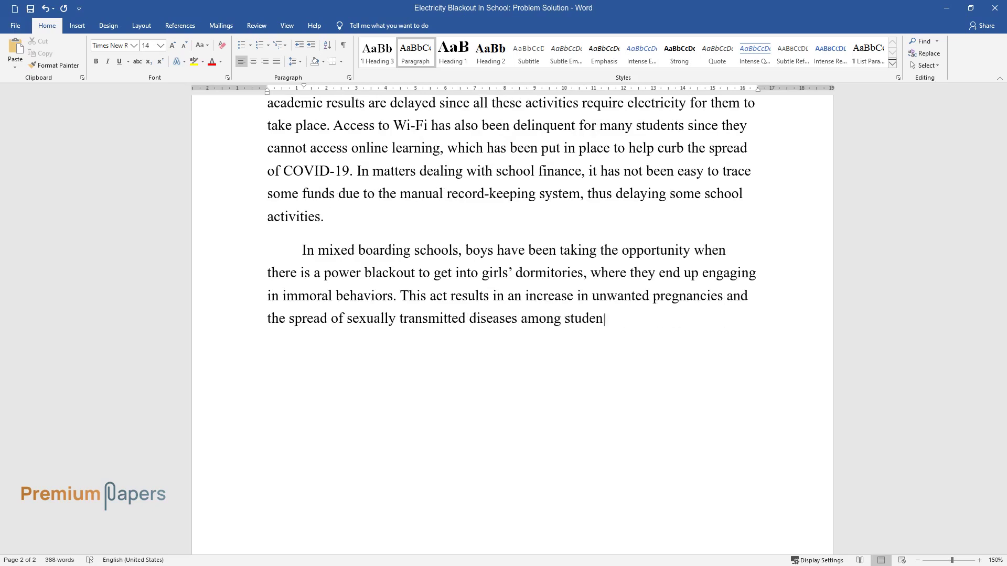
{"action": "type", "text": "ts. Besighly contributes "}
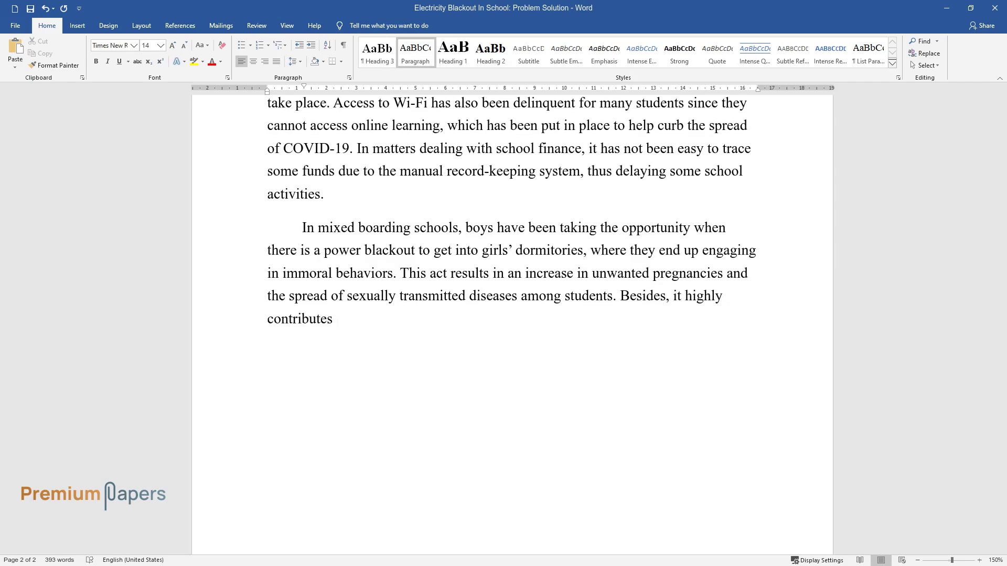
{"action": "type", "text": "to a high percentage of girls drop"}
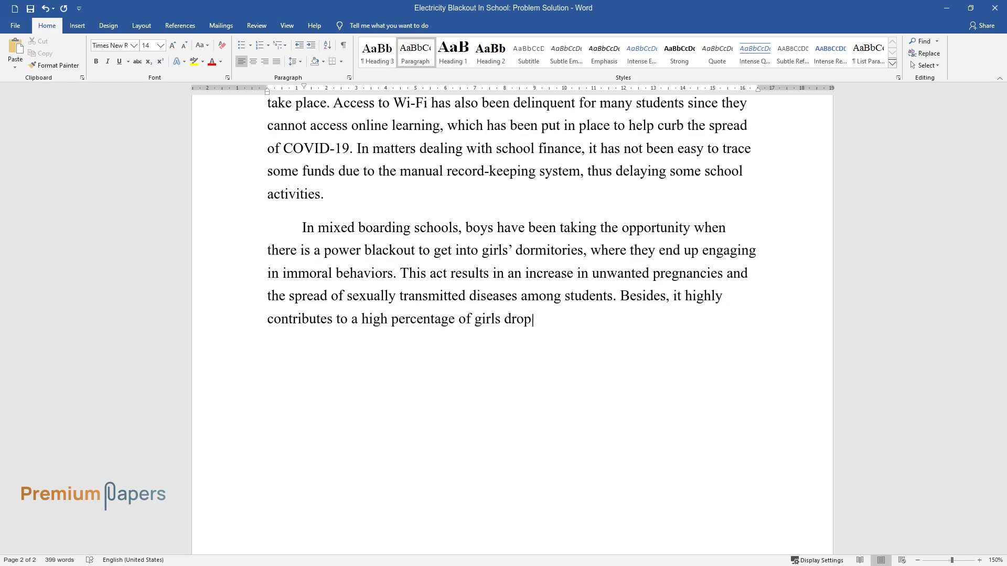
{"action": "type", "text": "ping out of school. Drug usage has also been taking place late at nig"}
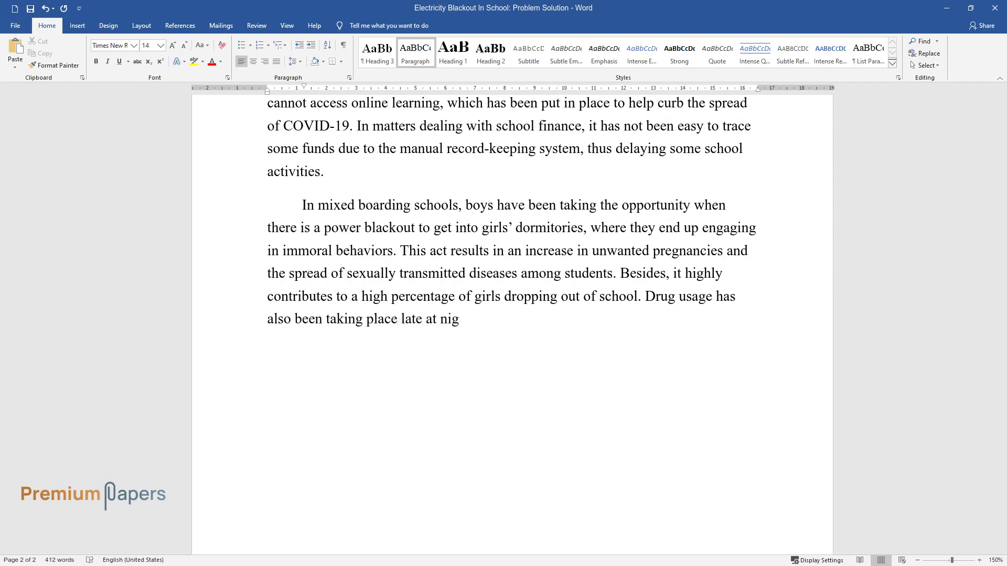
{"action": "type", "text": "there is no electricity, and many innocent students "}
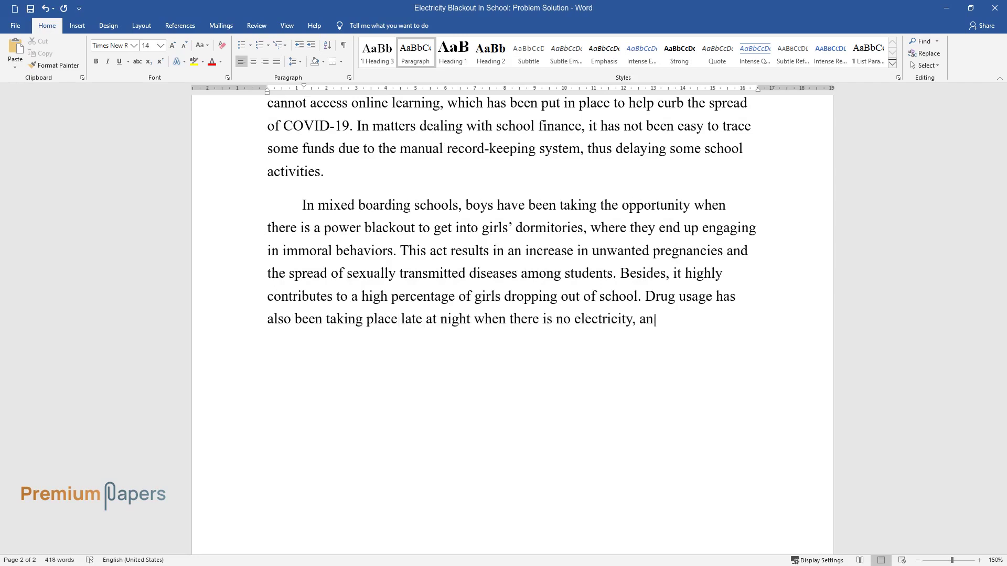
{"action": "type", "text": "are influ"}
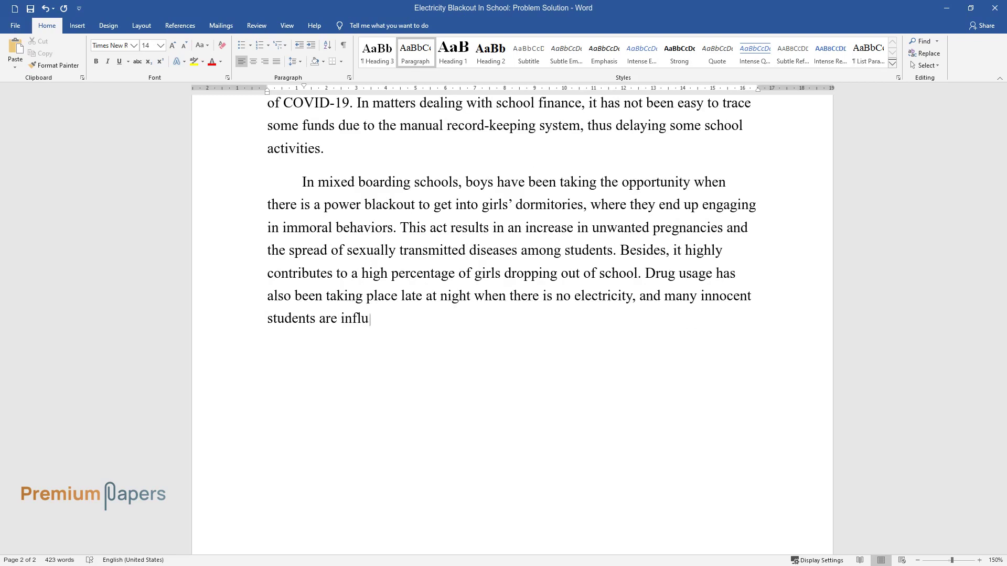
{"action": "type", "text": "gangs in abusing drugs."}
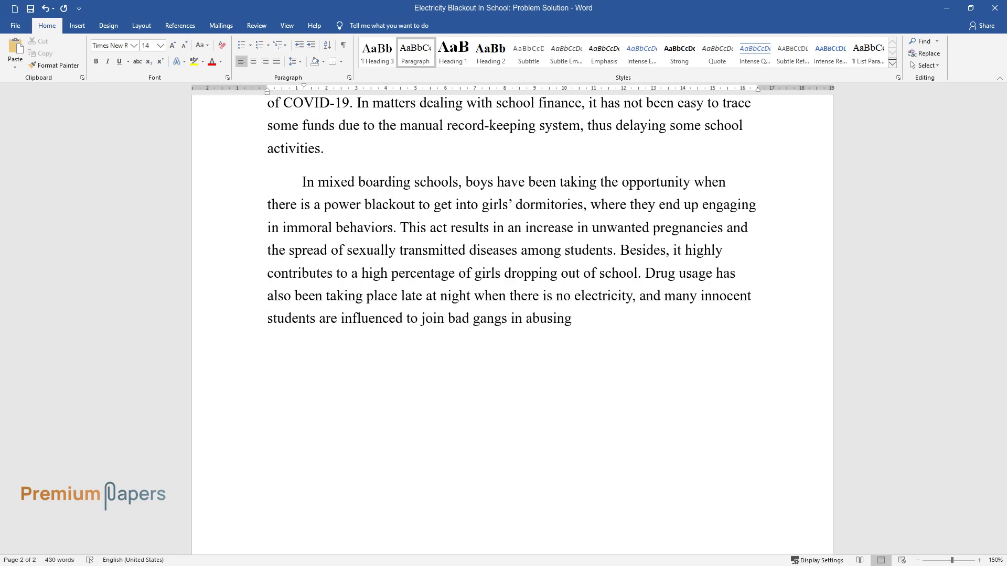
- Add a 'Solutions' heading and paragraph on generators, CCTV cameras and torches, ending 'immediately light up.'
{"action": "key", "text": "Return"}
{"action": "type", "text": "Solu"}
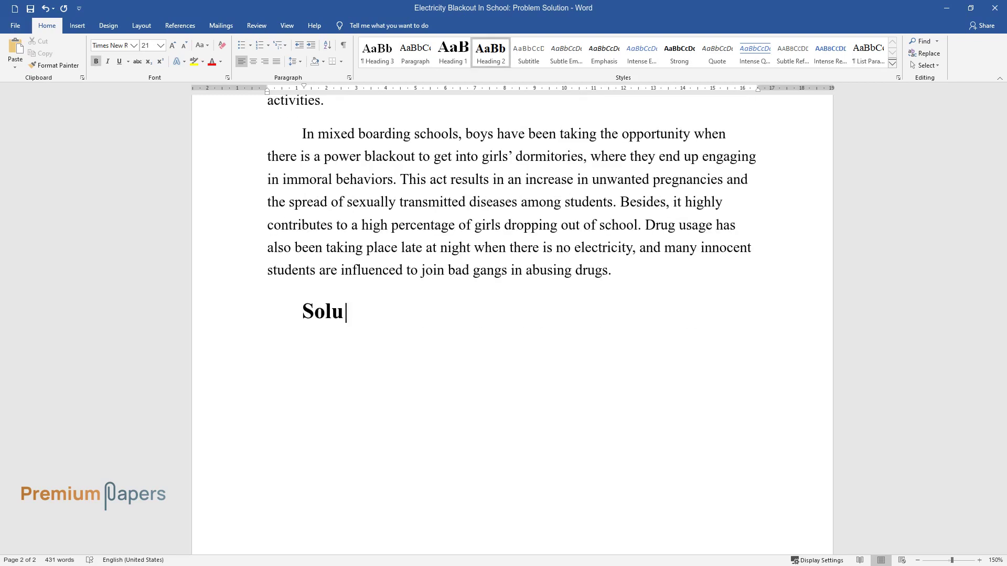
{"action": "type", "text": "tions"}
{"action": "key", "text": "Return"}
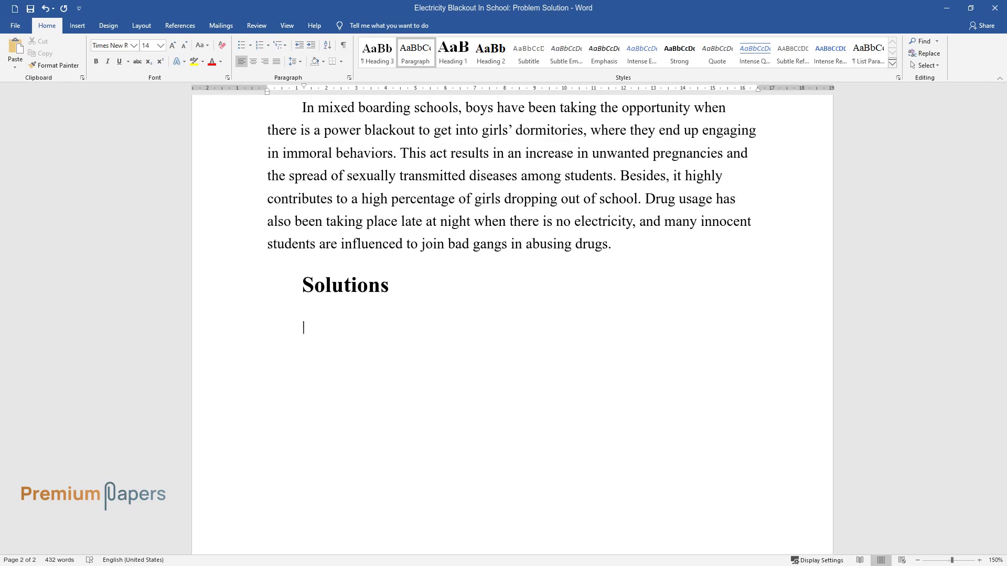
{"action": "type", "text": "The school has initiated solutions to help reduce the problem "}
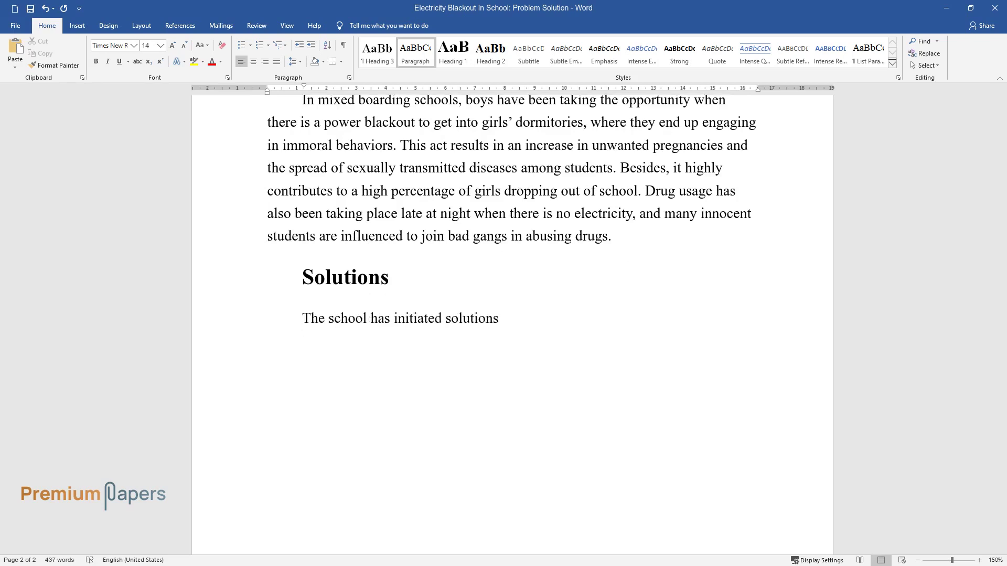
{"action": "type", "text": "of elect"}
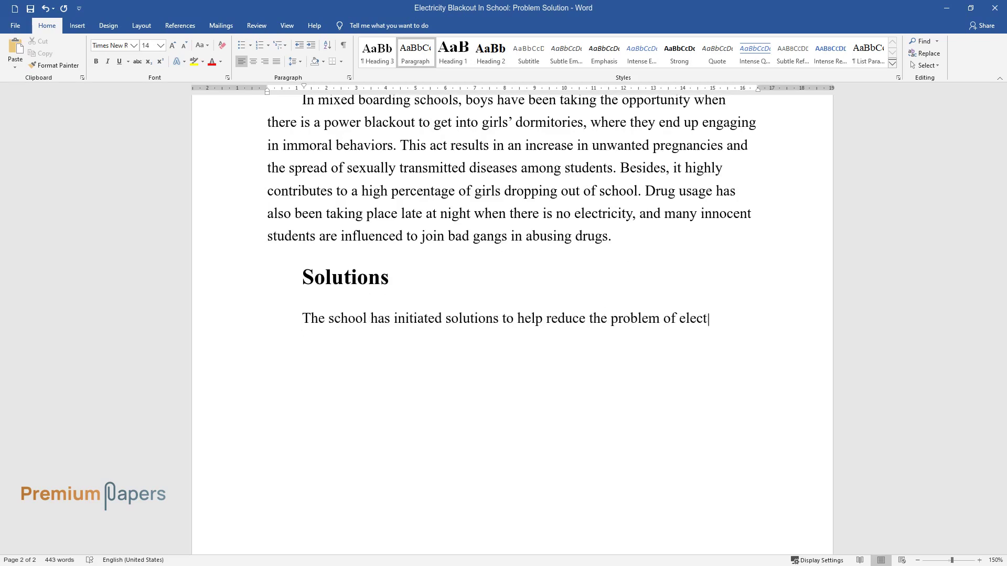
{"action": "type", "text": "ricity blackouts. The school board o"}
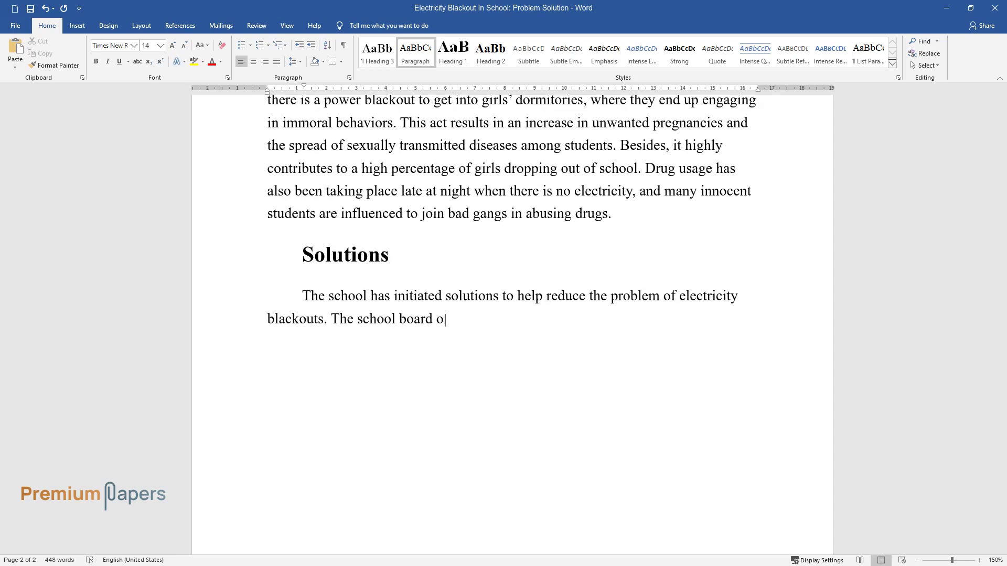
{"action": "type", "text": "f management has decided to buy gen"}
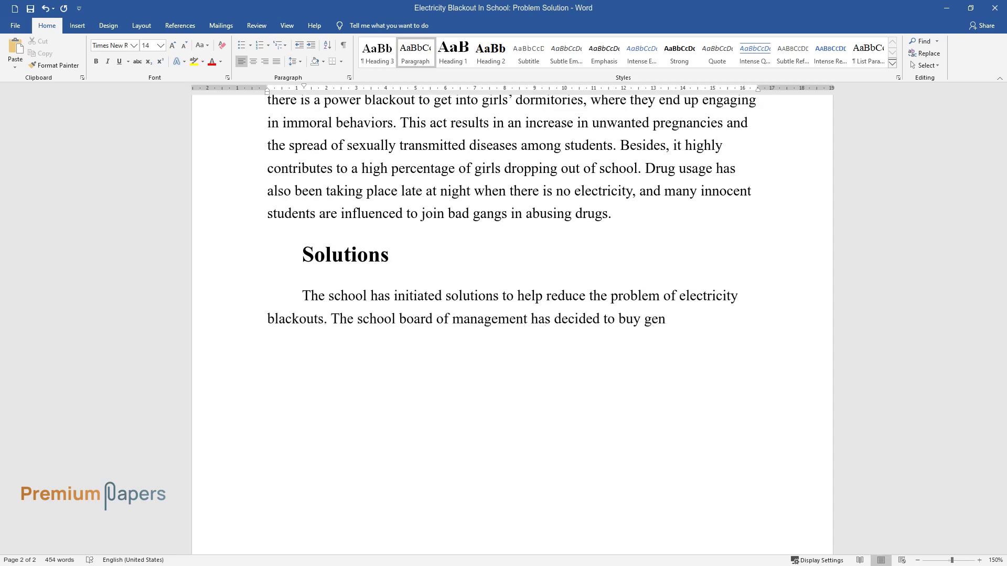
{"action": "type", "text": "erators that would take over and produce light whenever there is an elec"}
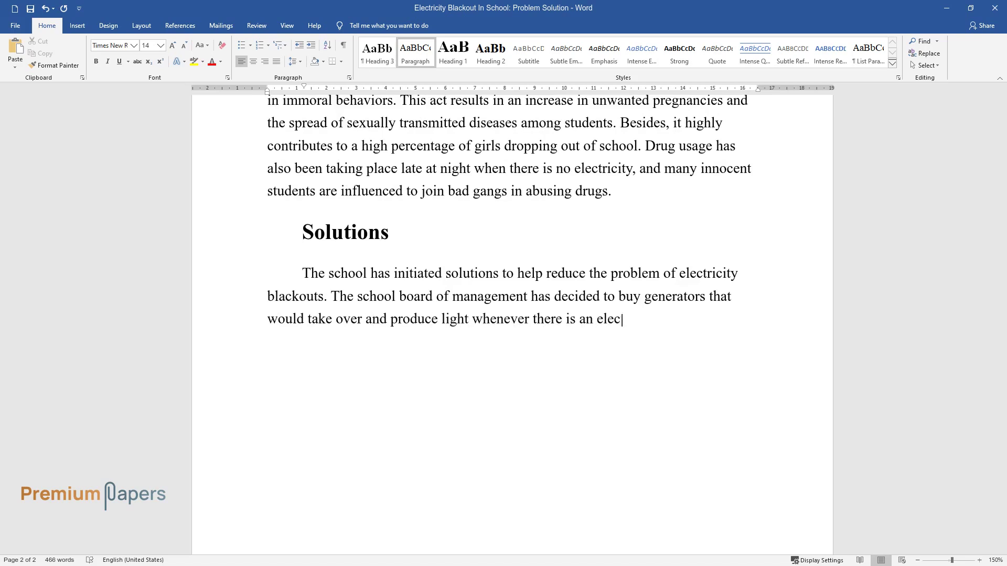
{"action": "type", "text": "blackout."}
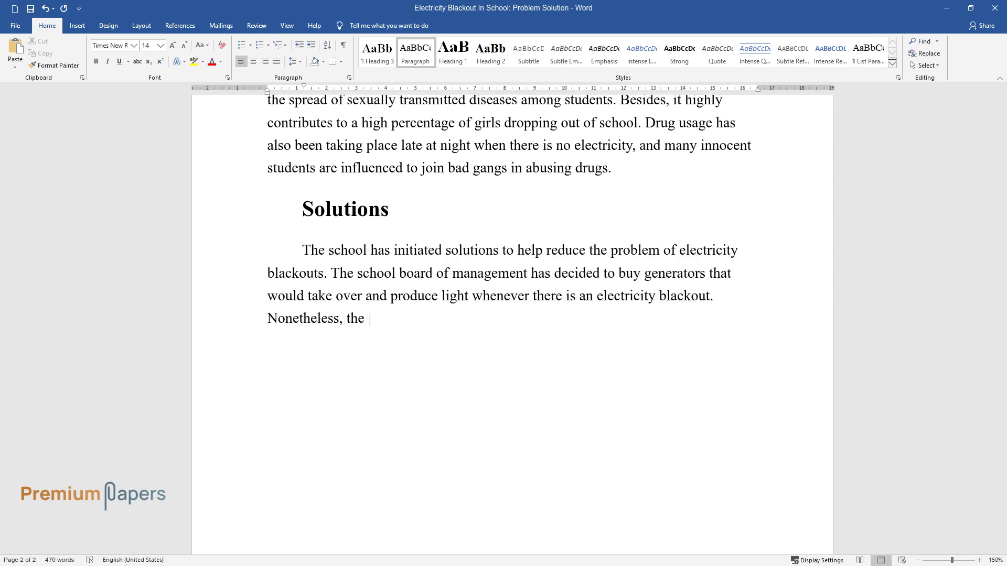
{"action": "type", "text": " Nonetheless, the school should purchase CCTV cameras, "}
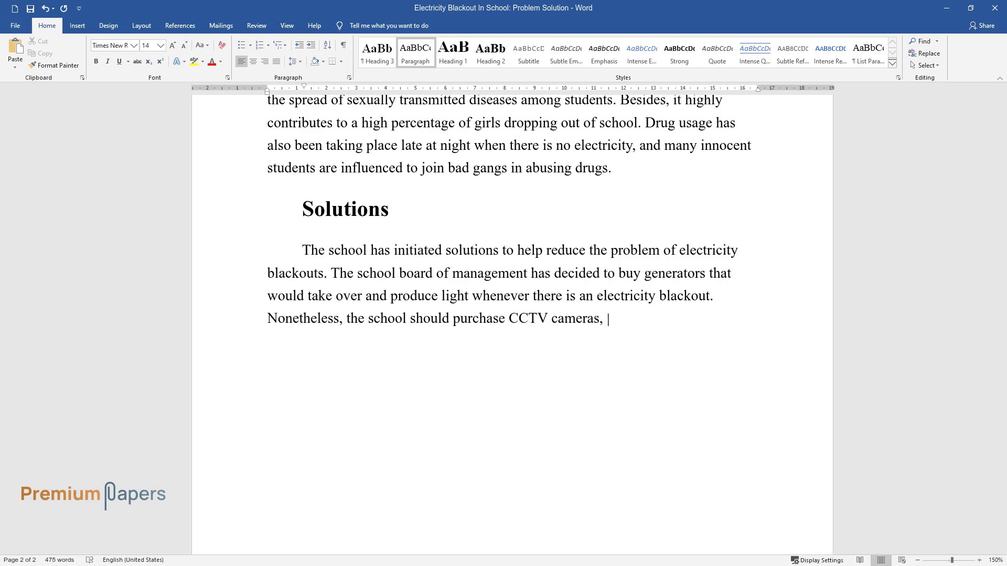
{"action": "type", "text": "which could help reduce theft and o"}
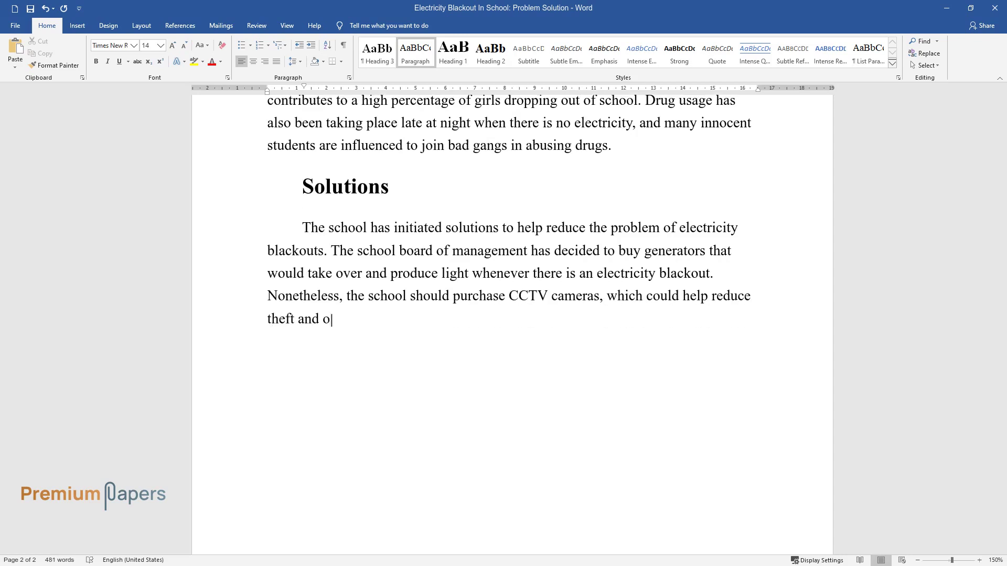
{"action": "type", "text": "bserve the students who destroy the"}
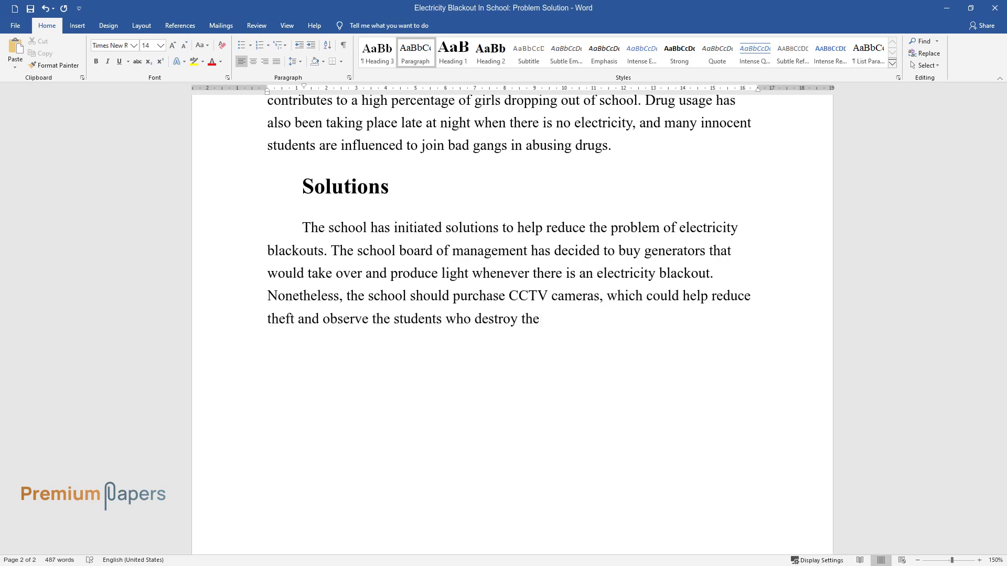
{"action": "type", "text": " school property. Furthermore, the"}
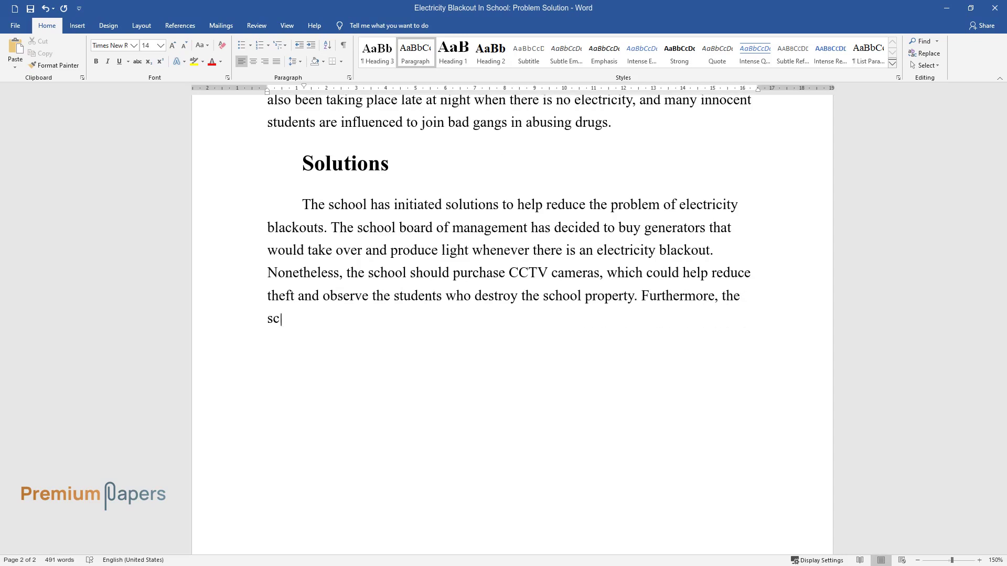
{"action": "type", "text": " school should distribute bright torch"}
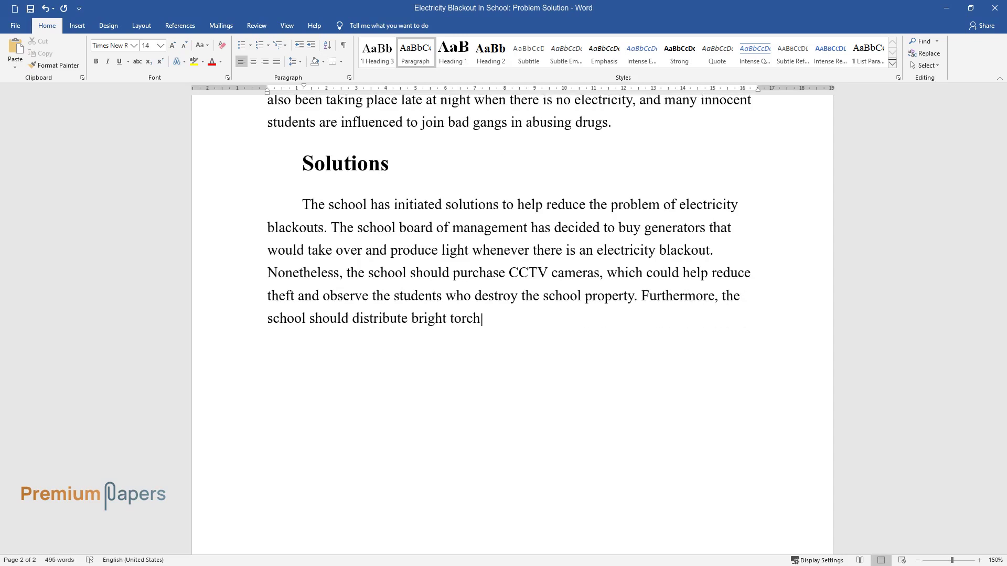
{"action": "type", "text": "es to every class representative for"}
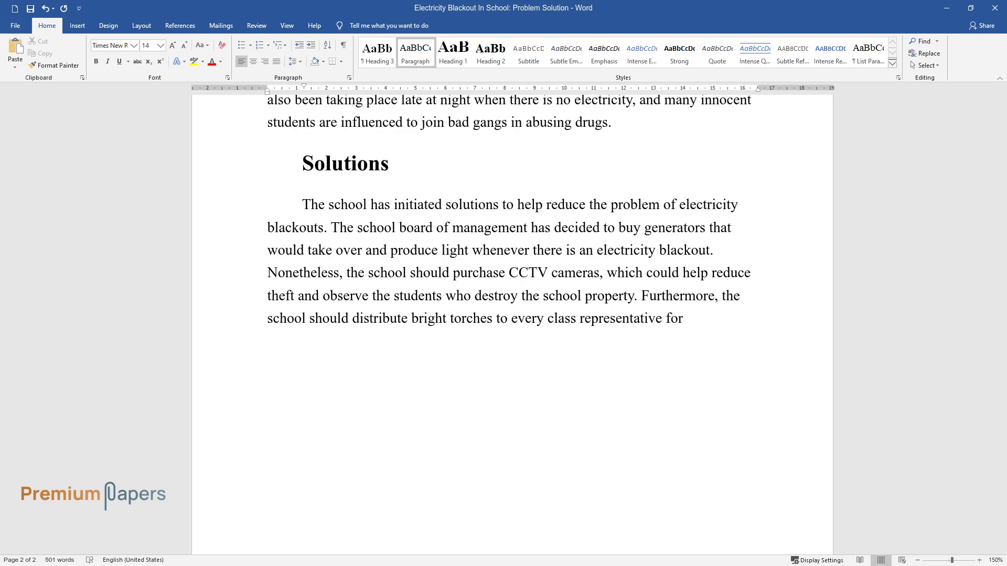
{"action": "type", "text": " backup use whenever there is a power blackout; the la"}
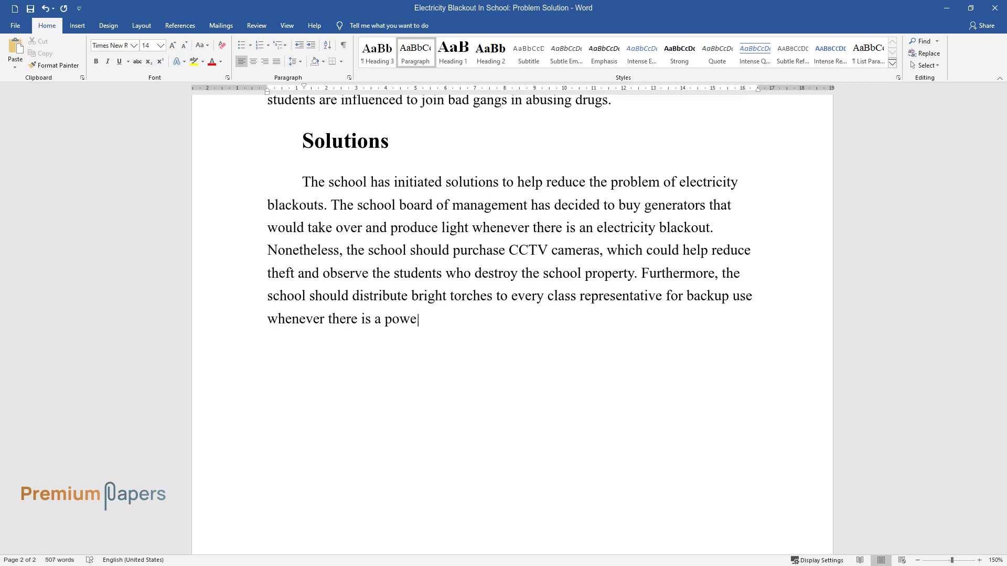
{"action": "type", "text": "mps and torches im"}
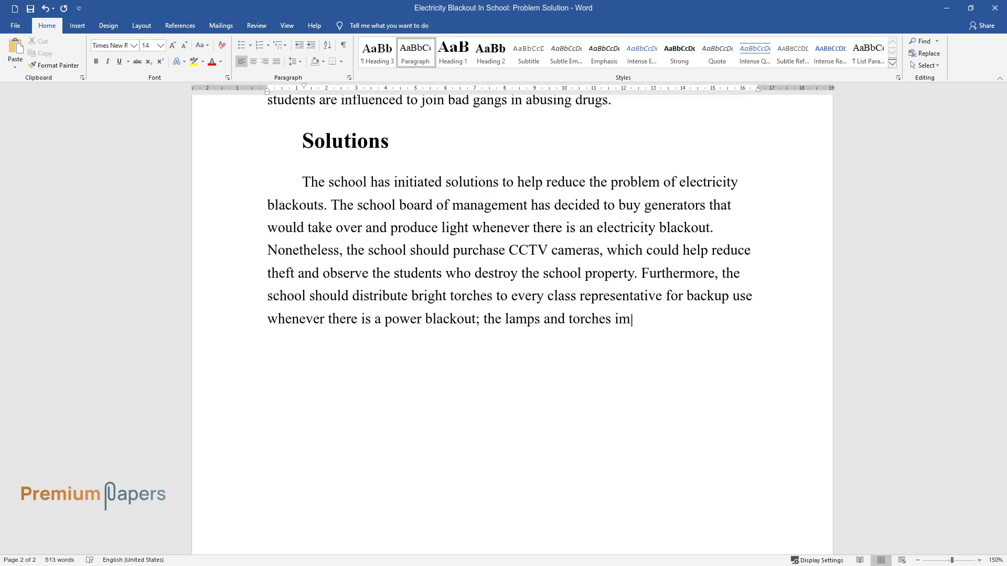
{"action": "type", "text": "mediately light up."}
{"action": "left_click", "coordinate": [345, 135]}
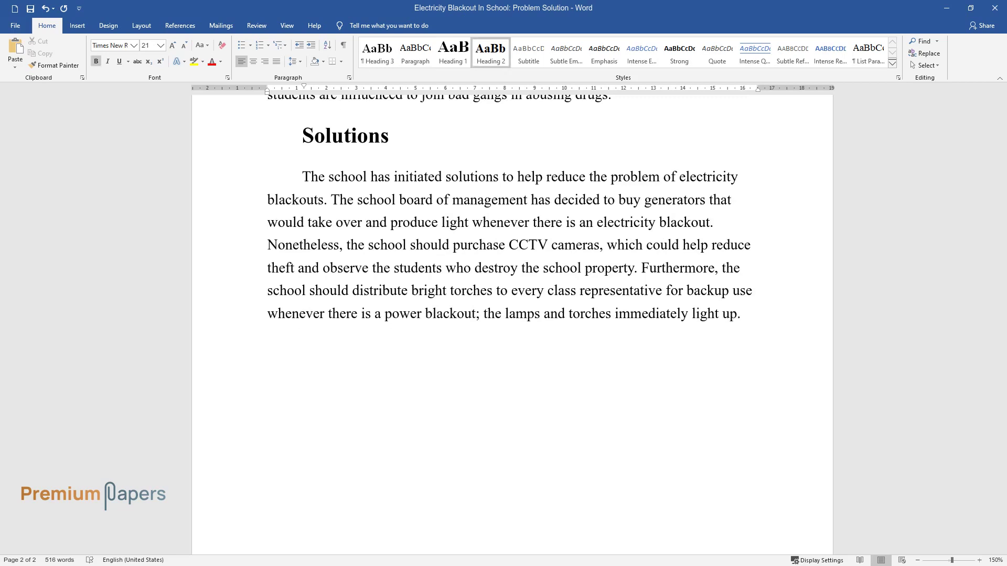
- Add a 'Cost' heading and paragraph pricing generators at about 800 dollars, totalling around 890 dollars
{"action": "type", "text": "Cost"}
{"action": "key", "text": "Return"}
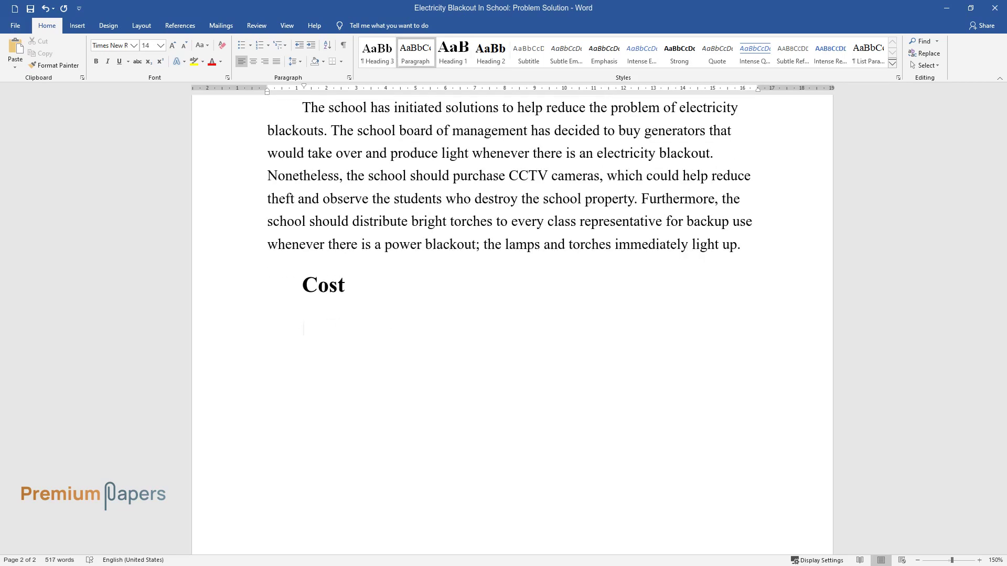
{"action": "type", "text": "The estimated price of th"}
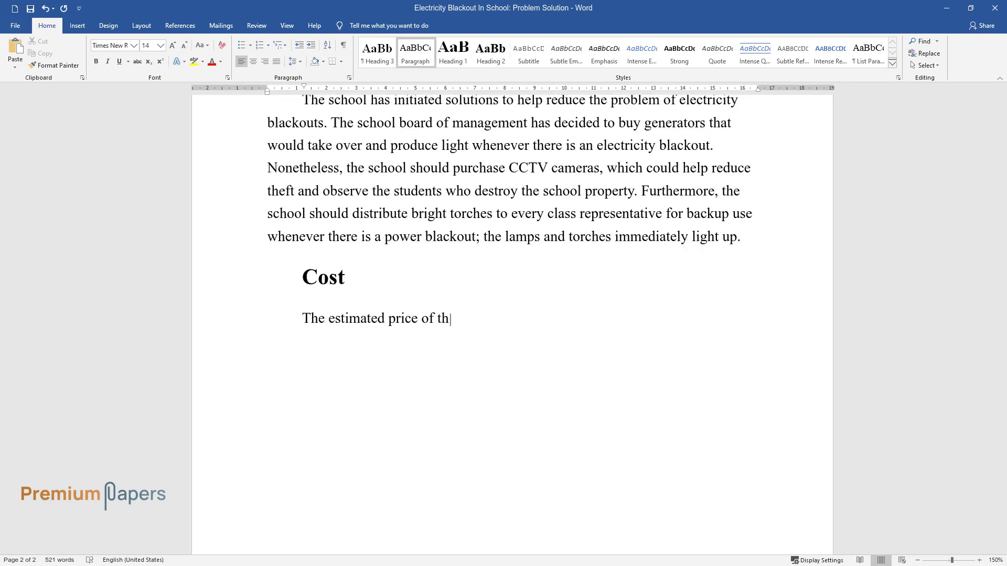
{"action": "type", "text": "e generators is around 800 dollars toge"}
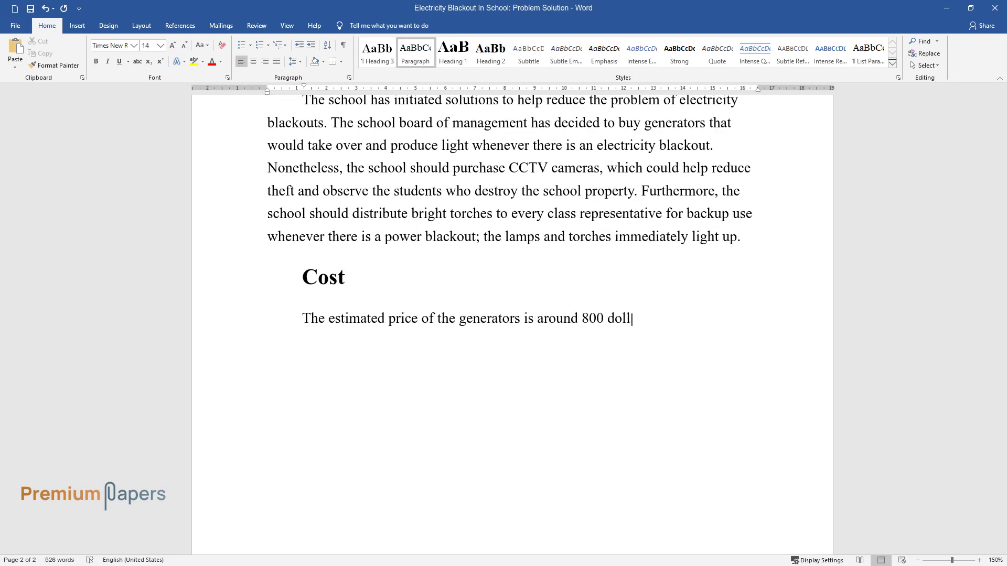
{"action": "type", "text": "ther with their bulbs—t"}
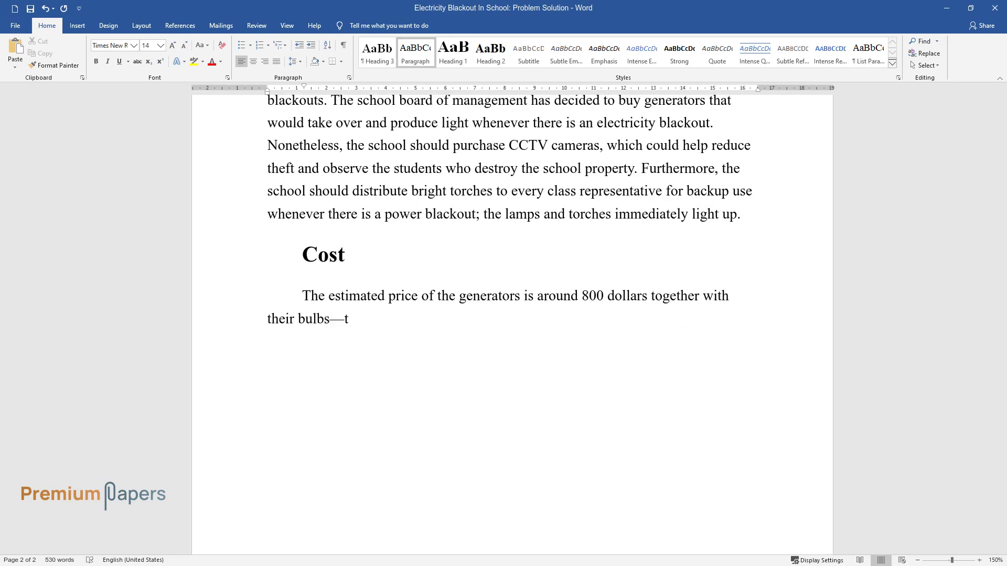
{"action": "type", "text": "he labor required in inputting"}
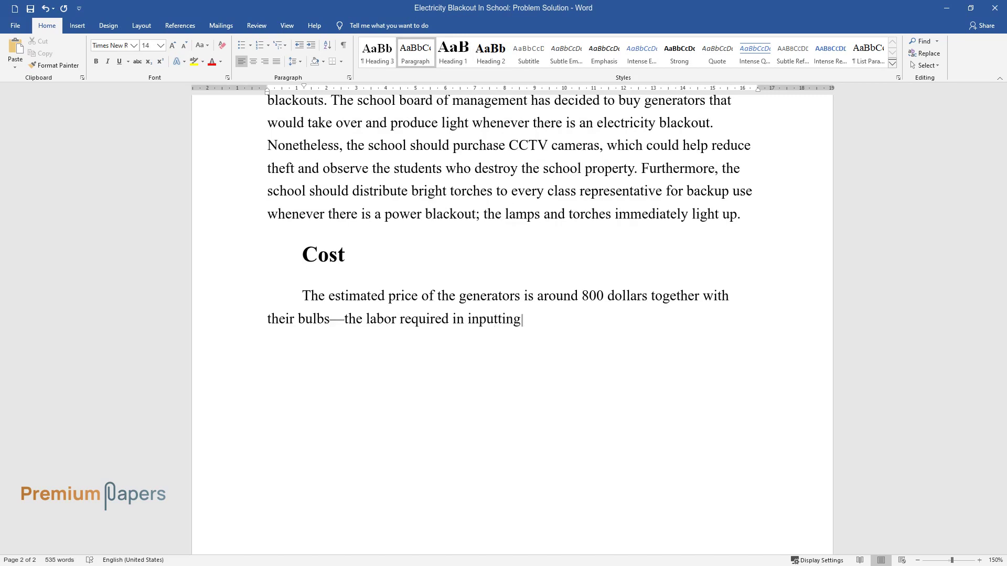
{"action": "type", "text": " the generators to place is abo"}
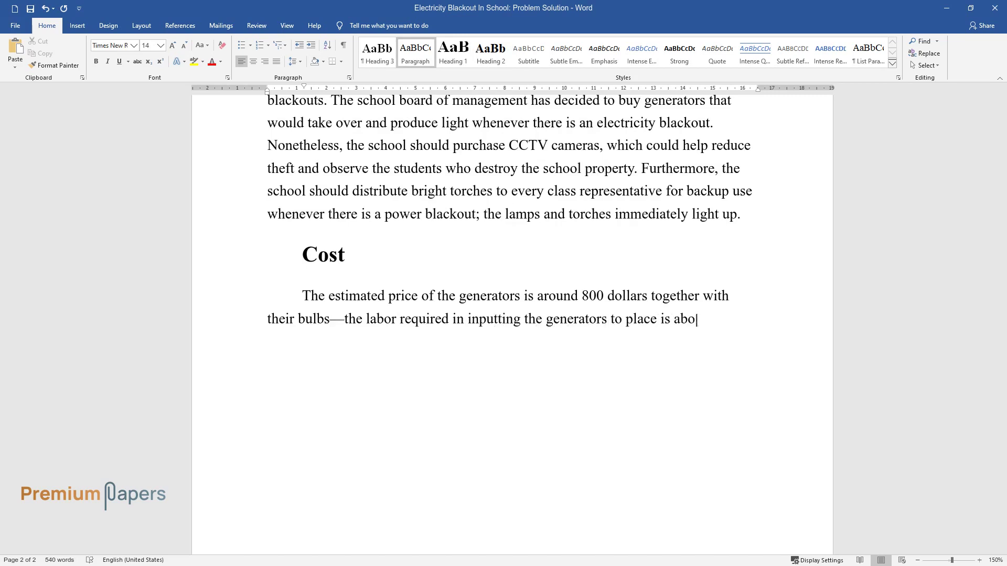
{"action": "type", "text": "ut 50 dollars. Finances are necessary for buying CCTVs for all cla"}
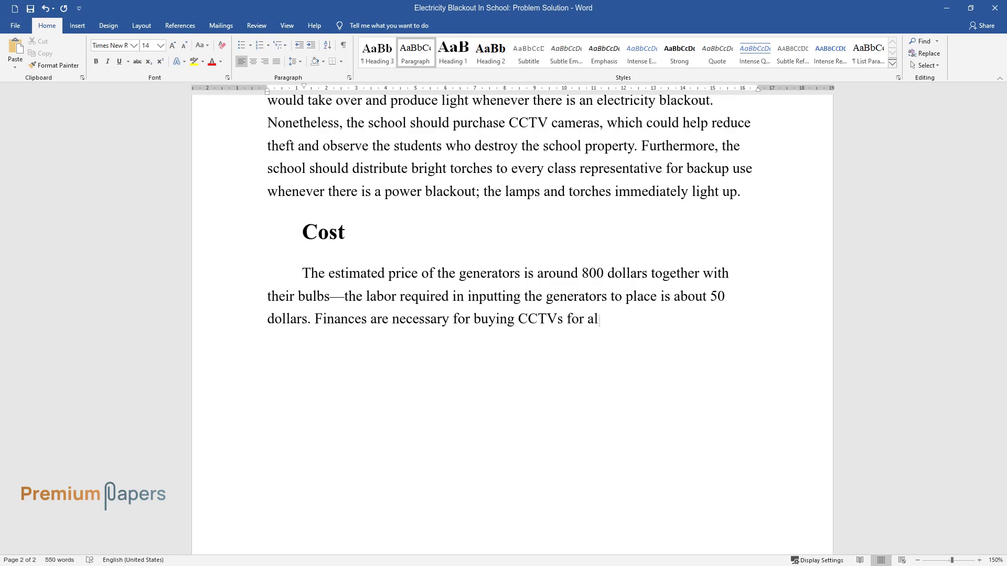
{"action": "type", "text": "sses, and pavements"}
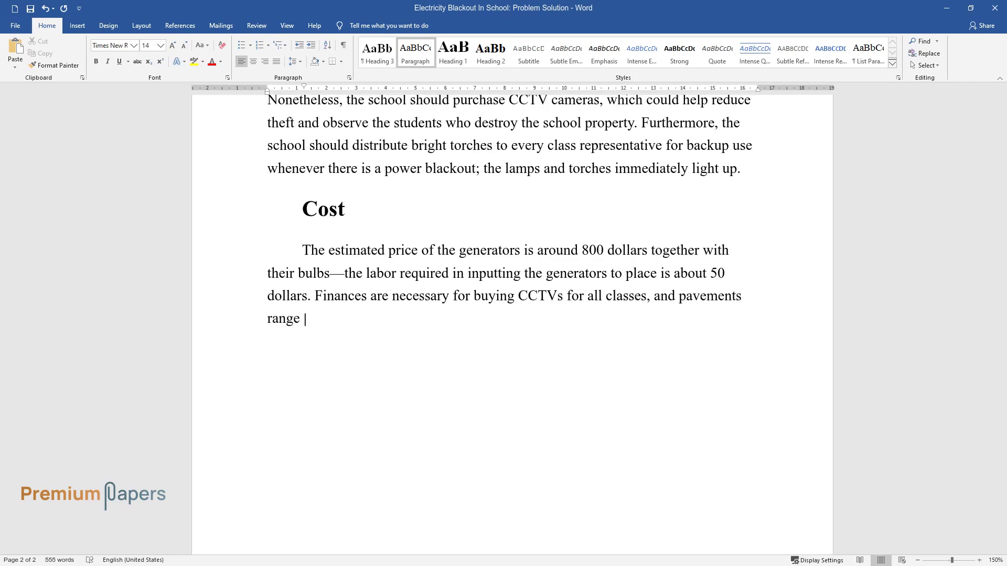
{"action": "type", "text": " range from 20 to 30 dollars. The cost of pur"}
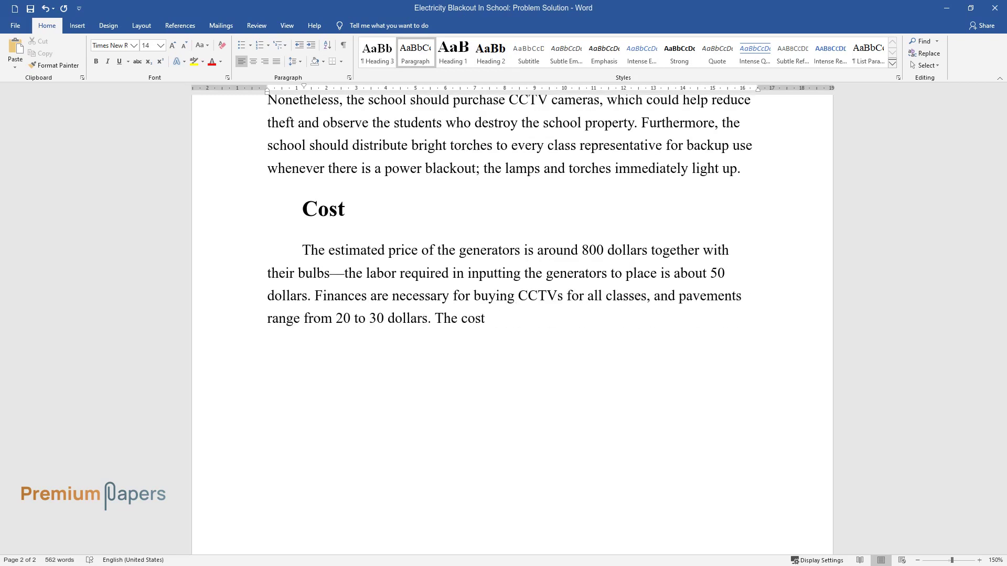
{"action": "type", "text": "chasing lamps and torche"}
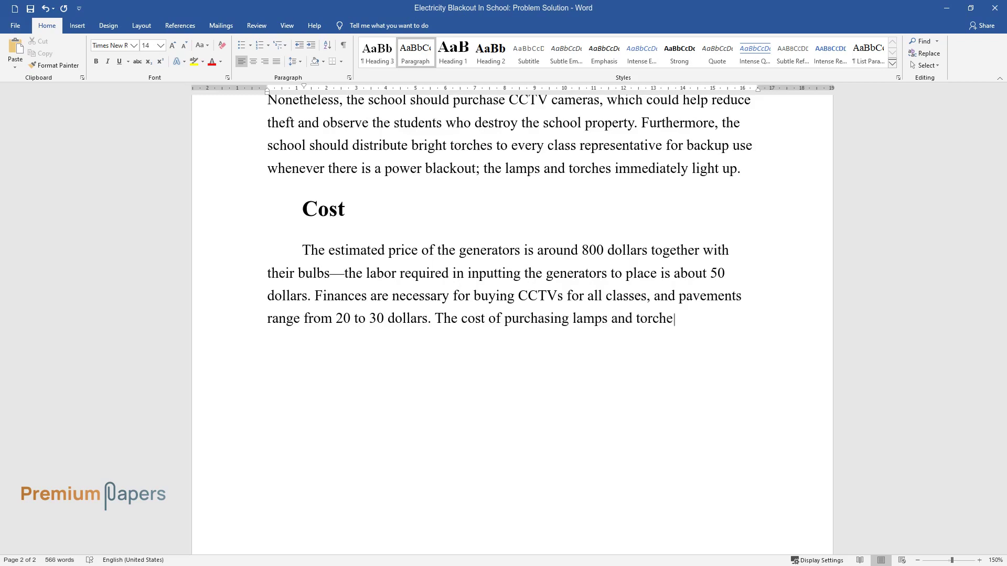
{"action": "type", "text": "s is 10 dollars. The transporta"}
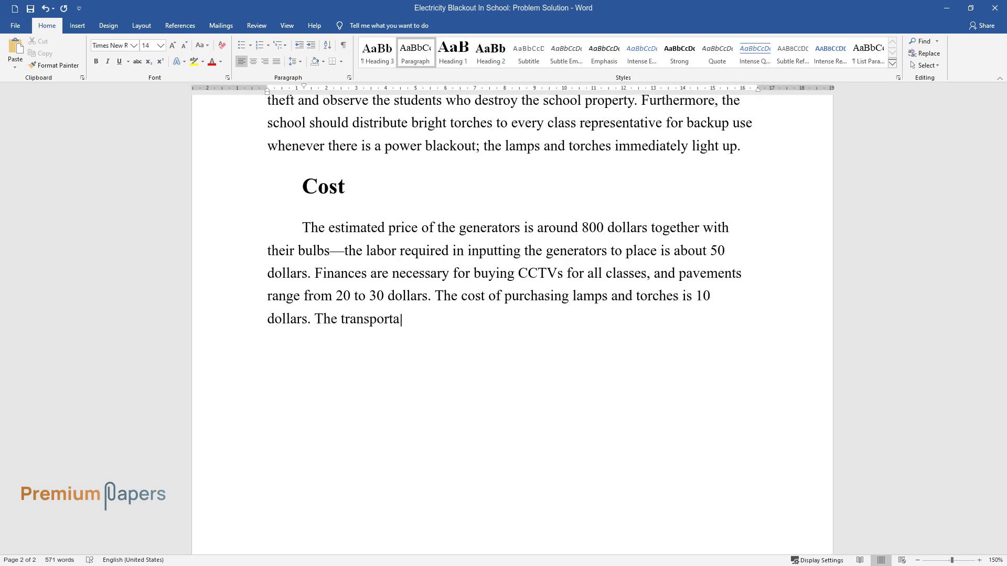
{"action": "type", "text": "tion cost used to bring all the"}
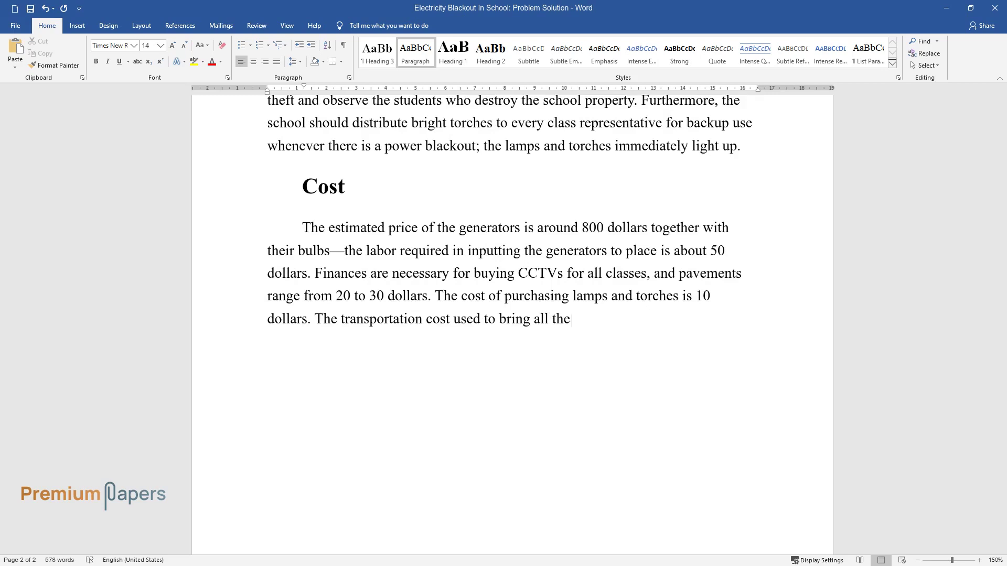
{"action": "type", "text": " equipment to school is estima"}
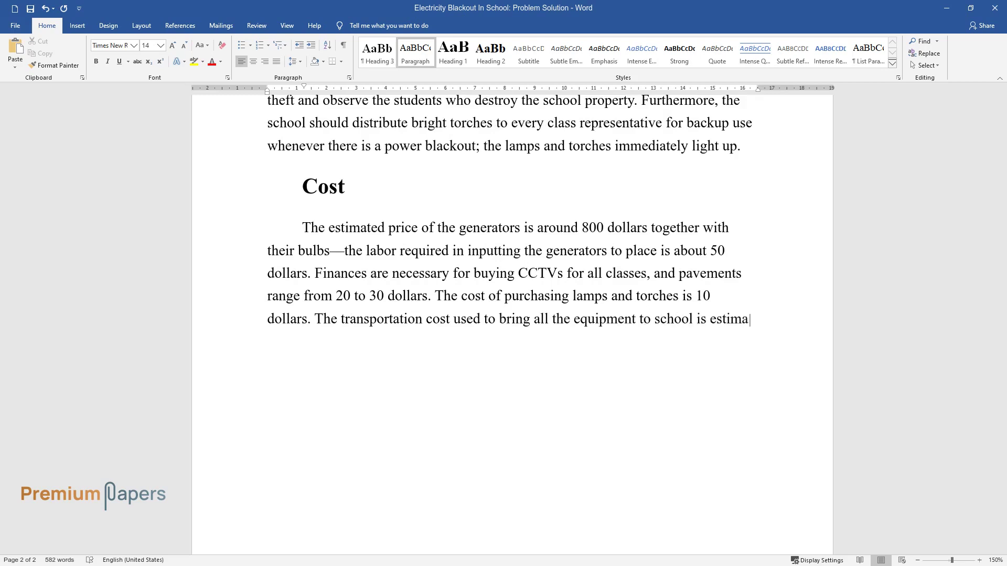
{"action": "type", "text": "ted to be 5 dollars. The total"}
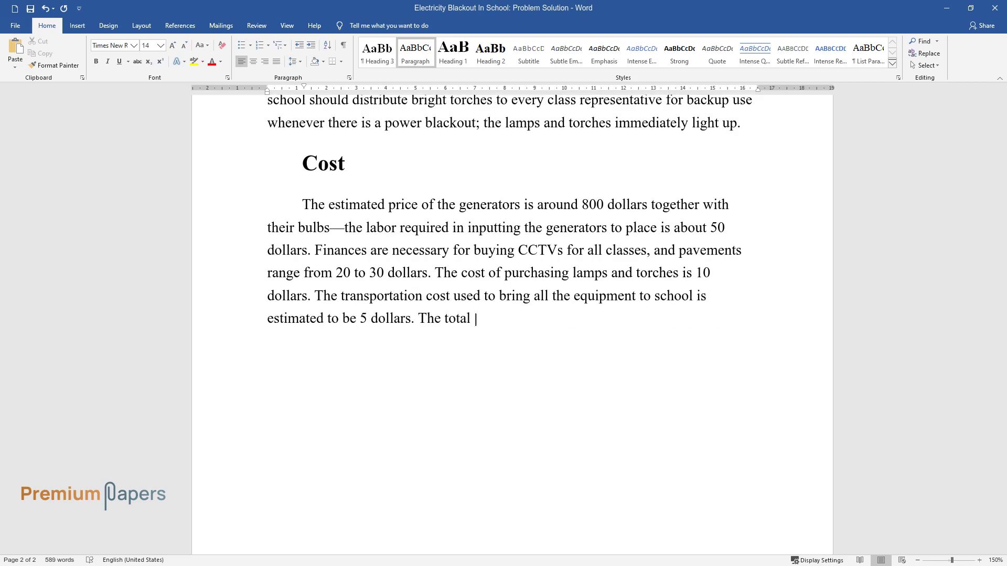
{"action": "type", "text": " amount required to help solve t"}
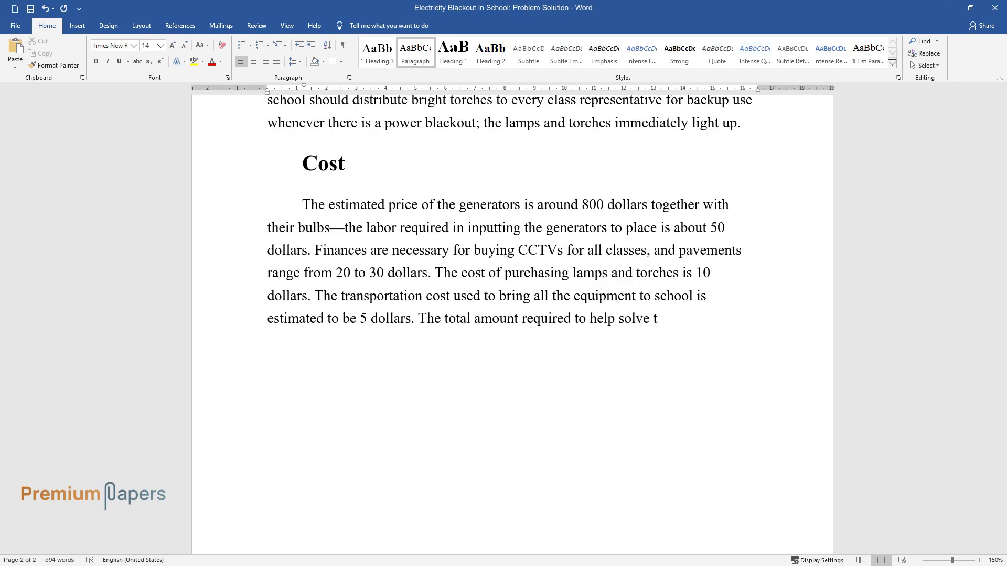
{"action": "type", "text": "hese problems is"}
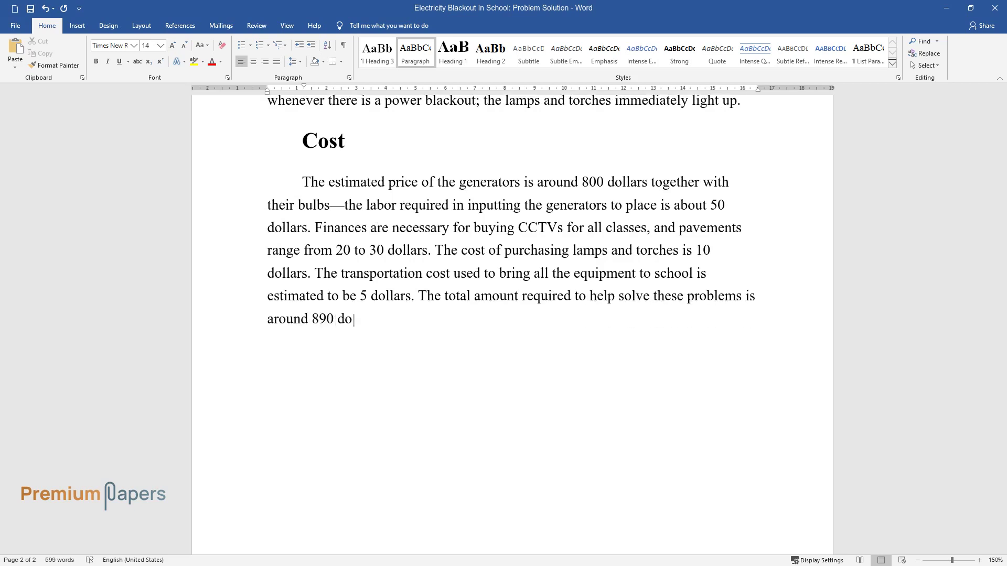
{"action": "type", "text": " around 890 dollars, and by providing these n"}
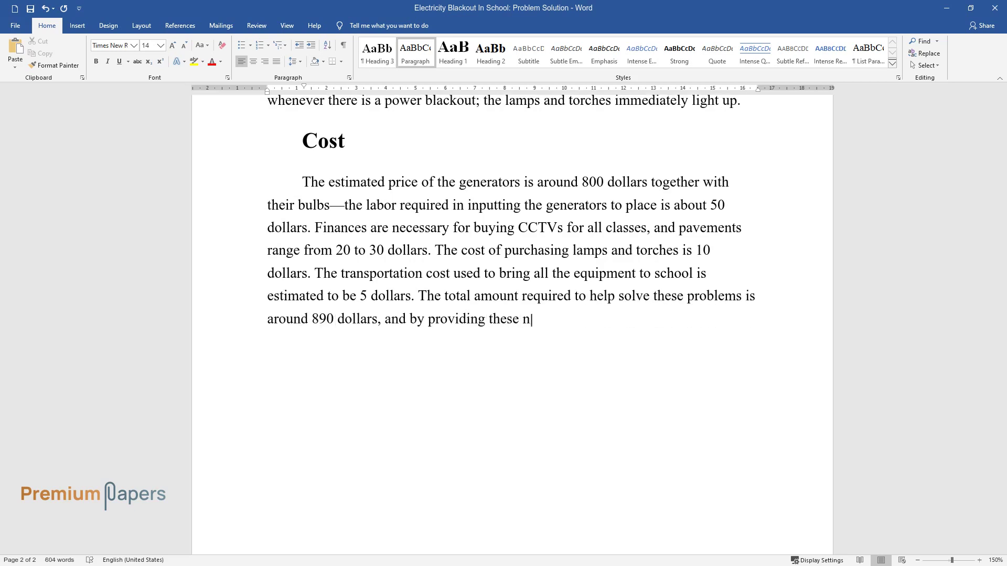
{"action": "type", "text": "ecessities, there will be remarkable improvements in e"}
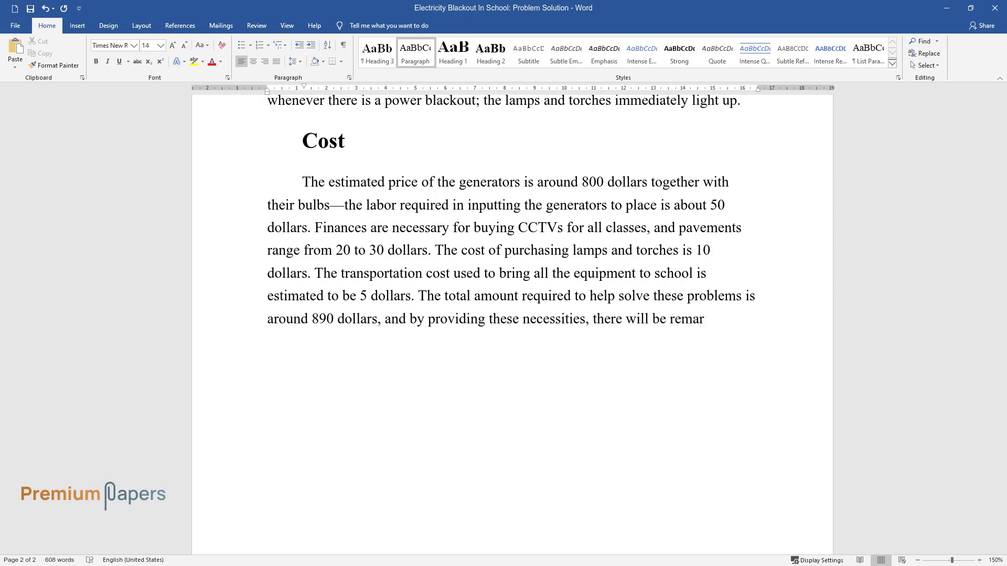
{"action": "type", "text": "very field."}
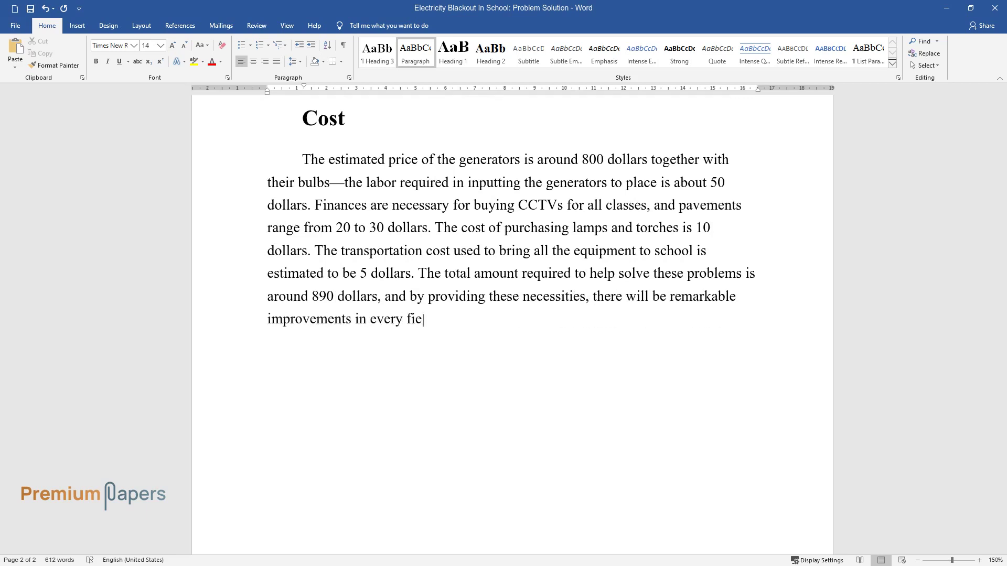
{"action": "key", "text": "ctrl+Return"}
- Add a 'Benefits' heading and paragraph from smoother learning and less COVID-19 spread to book supply
{"action": "type", "text": "Benefits"}
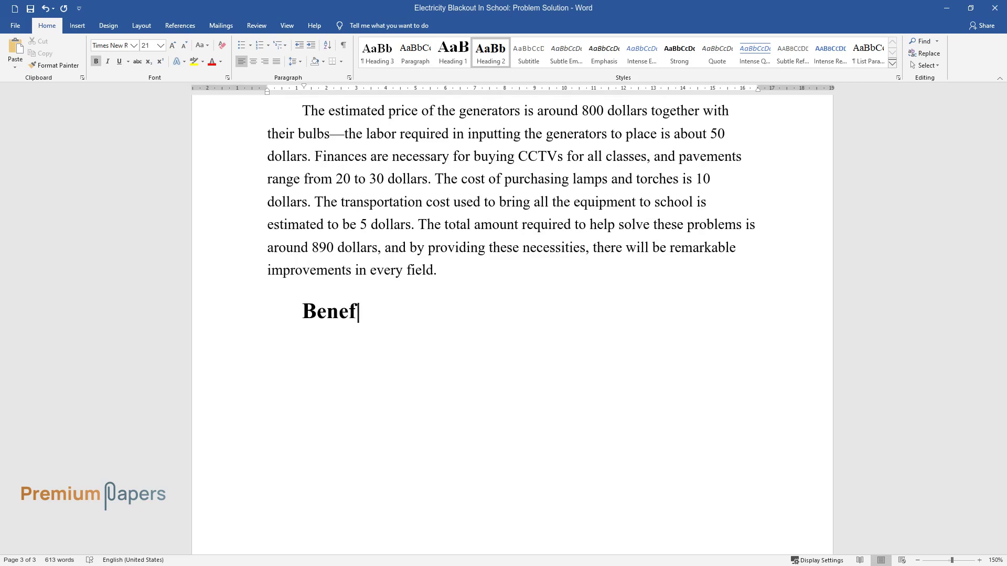
{"action": "key", "text": "Return"}
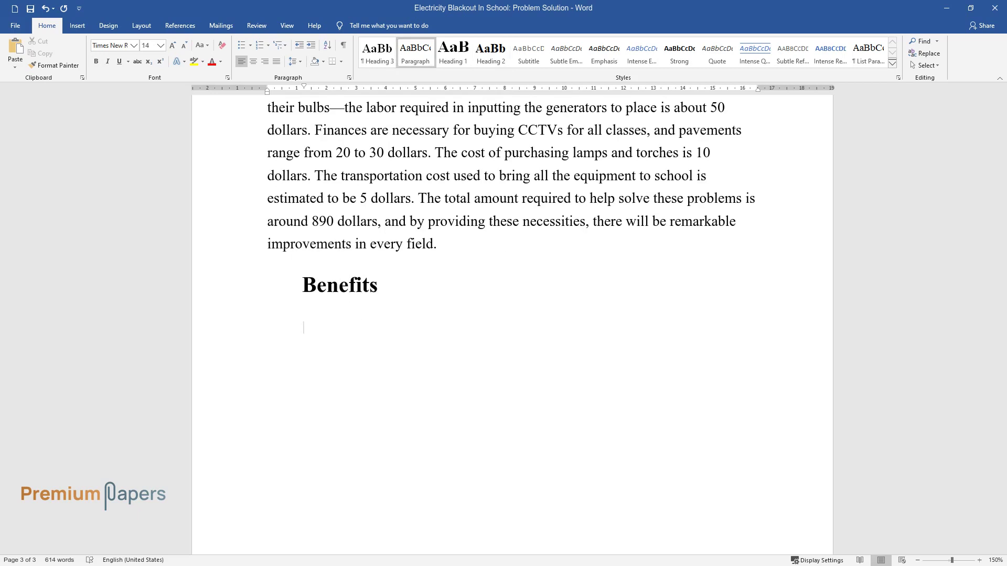
{"action": "type", "text": "Finding solutions to electricity blacko"}
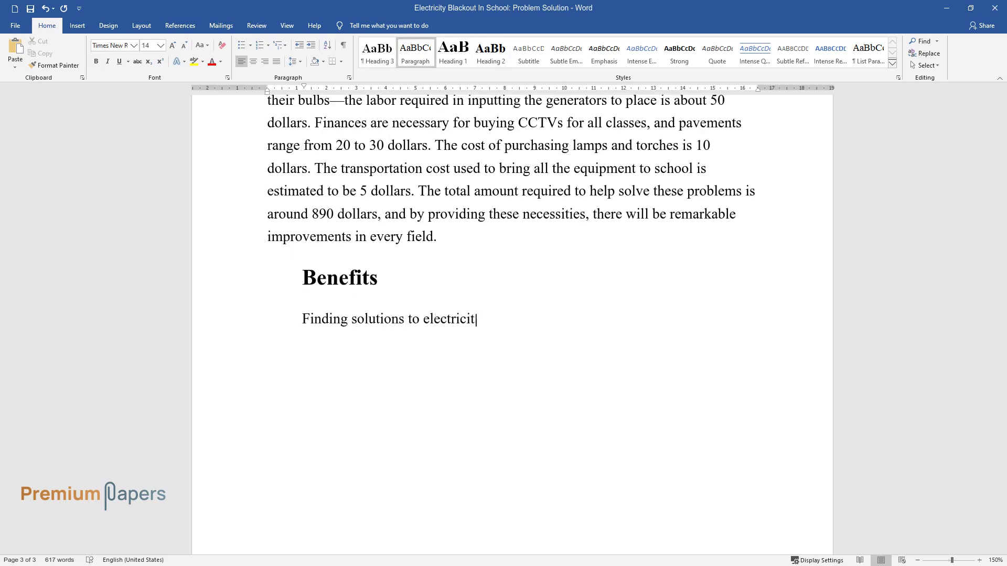
{"action": "type", "text": "uts will result in proper"}
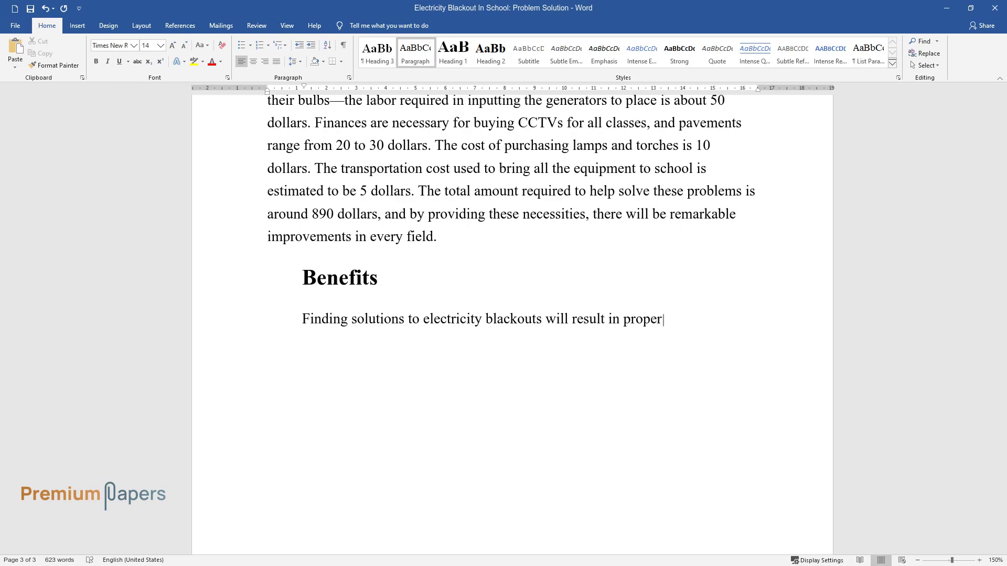
{"action": "type", "text": " and smooth learning programs in s"}
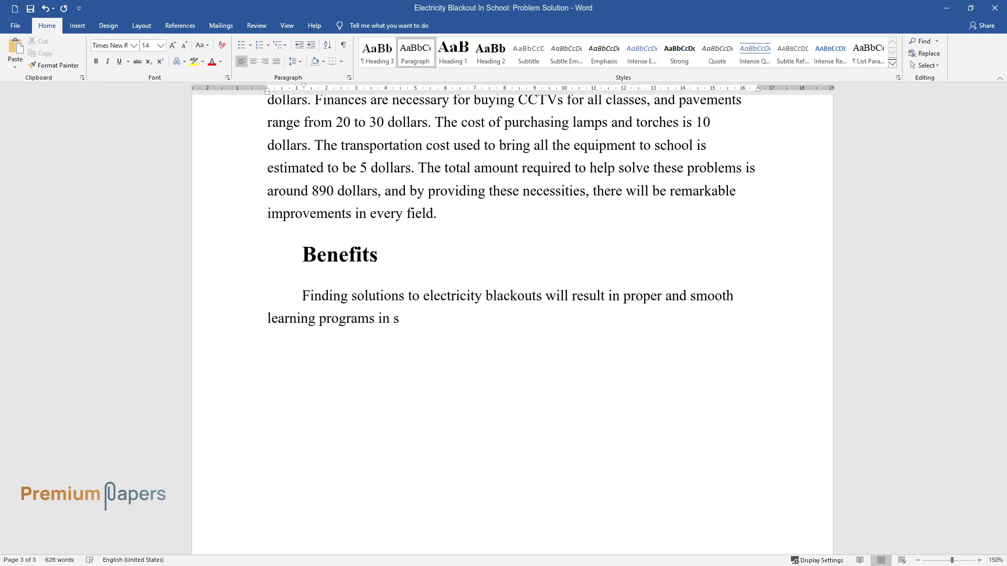
{"action": "type", "text": "chools. Students' performance will"}
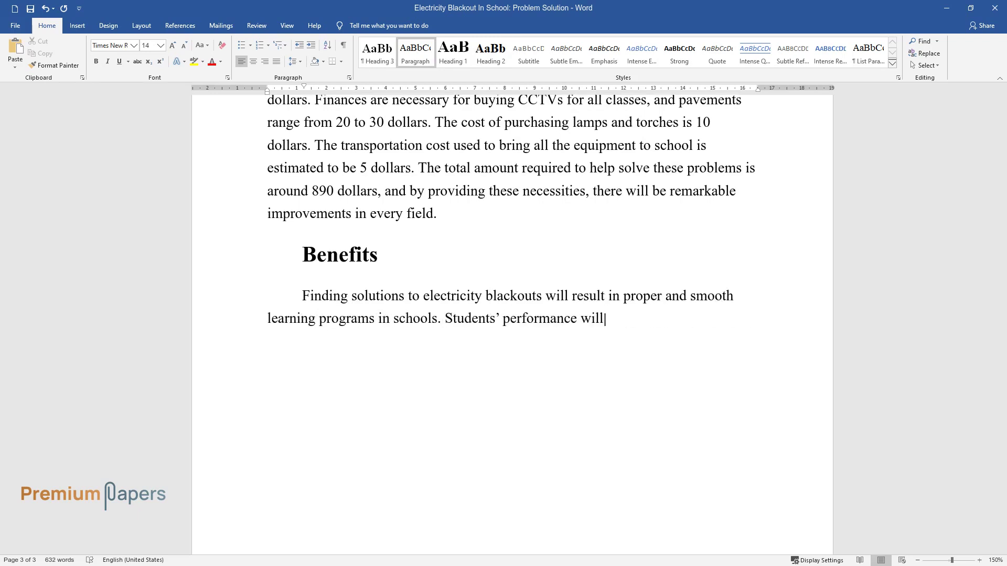
{"action": "type", "text": " improve since they will do their "}
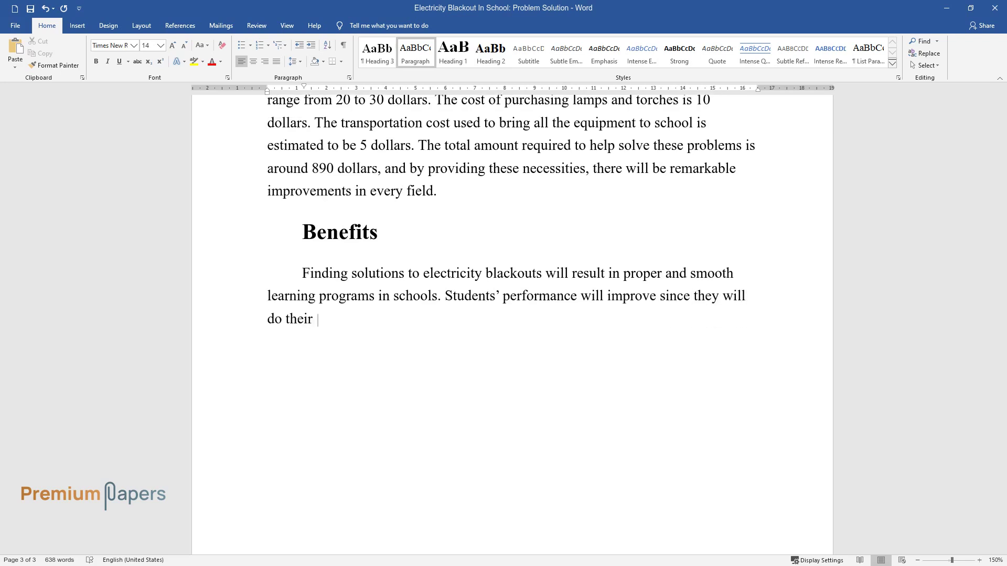
{"action": "type", "text": "private studies even when it is la"}
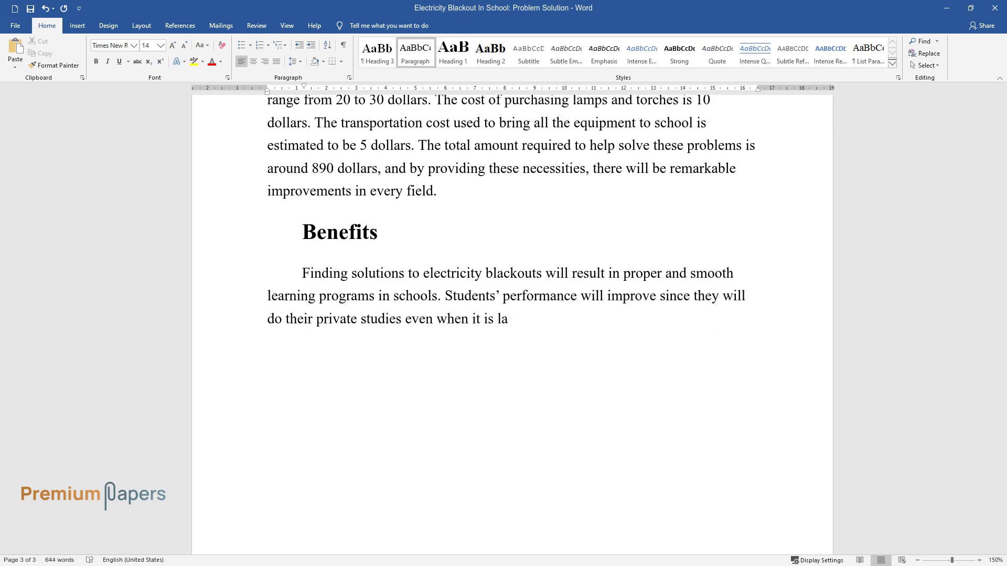
{"action": "type", "text": "te at night. Wi-Fi will be accessi"}
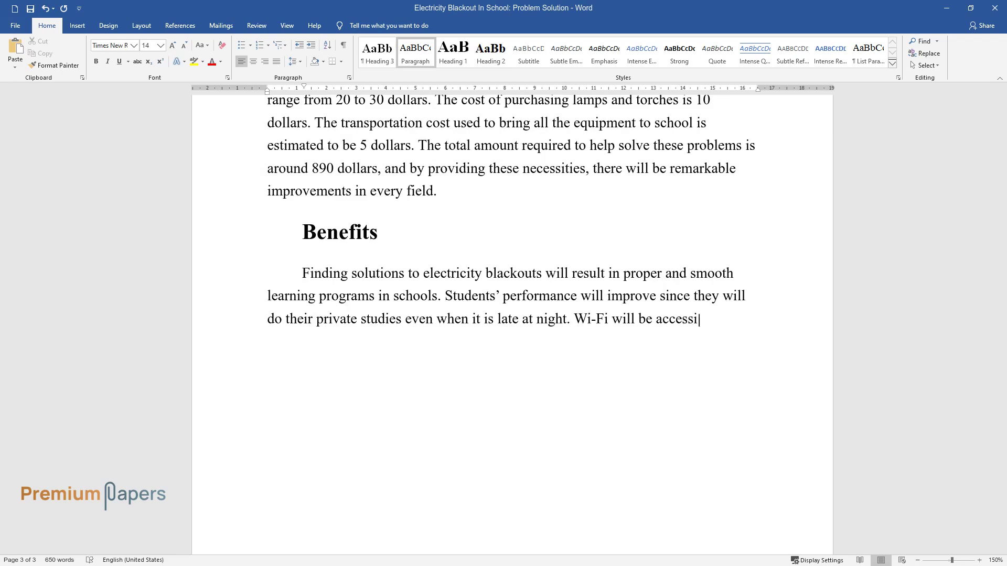
{"action": "type", "text": "s giving the students and the staf"}
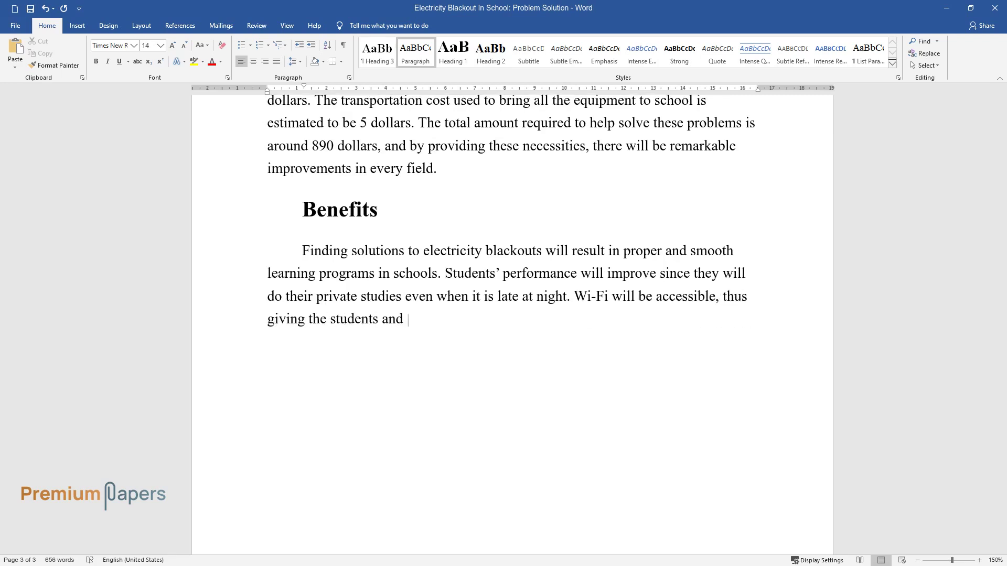
{"action": "type", "text": "f enough time to do their "}
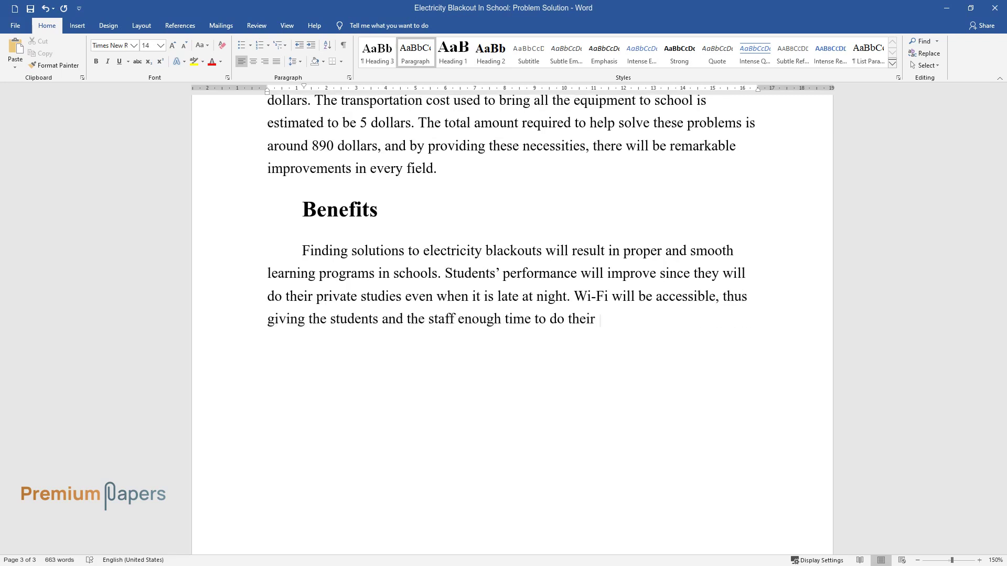
{"action": "type", "text": "research. Online learning"}
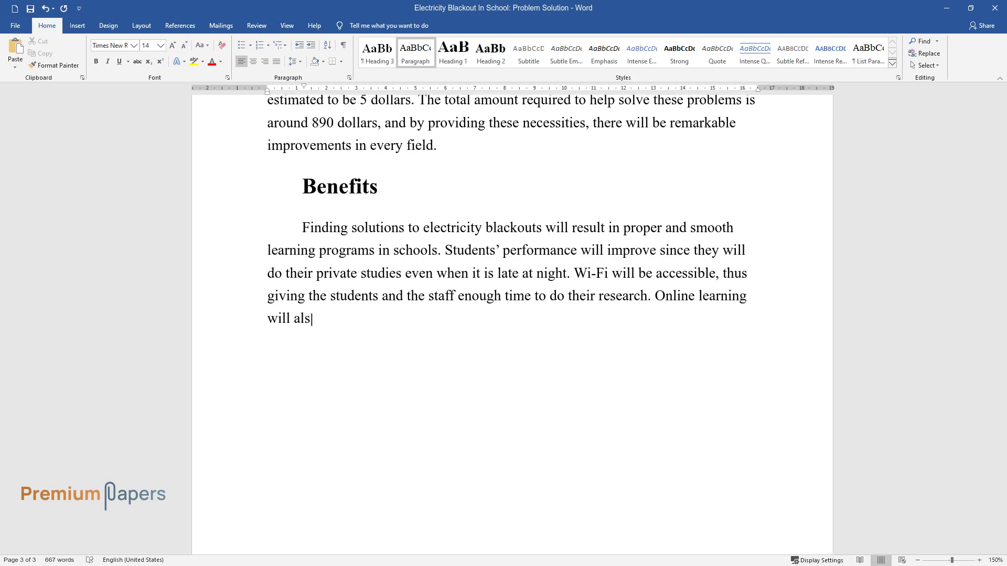
{"action": "type", "text": " will also be accessible to all students, thus reducing the spread o"}
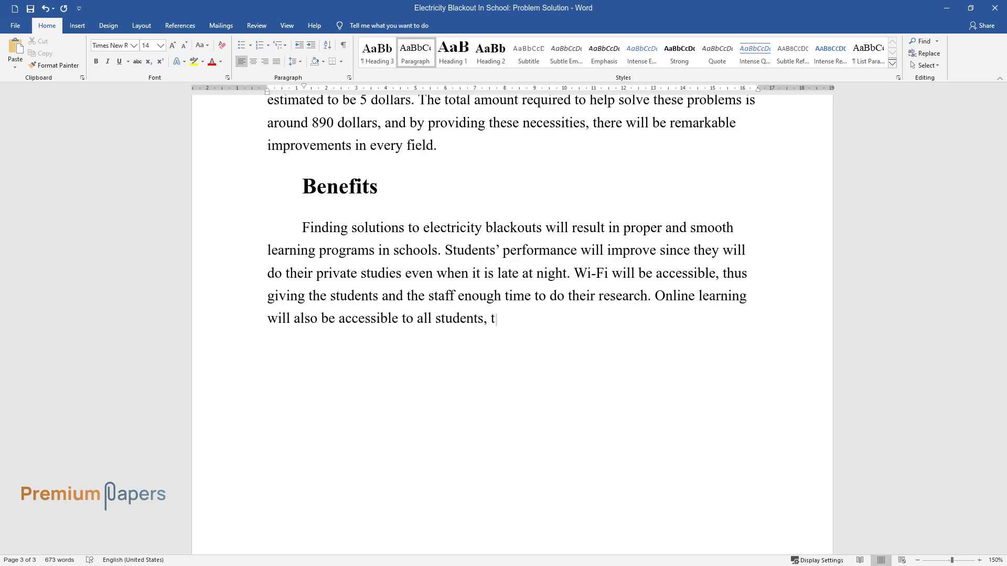
{"action": "type", "text": "f COVID-1"}
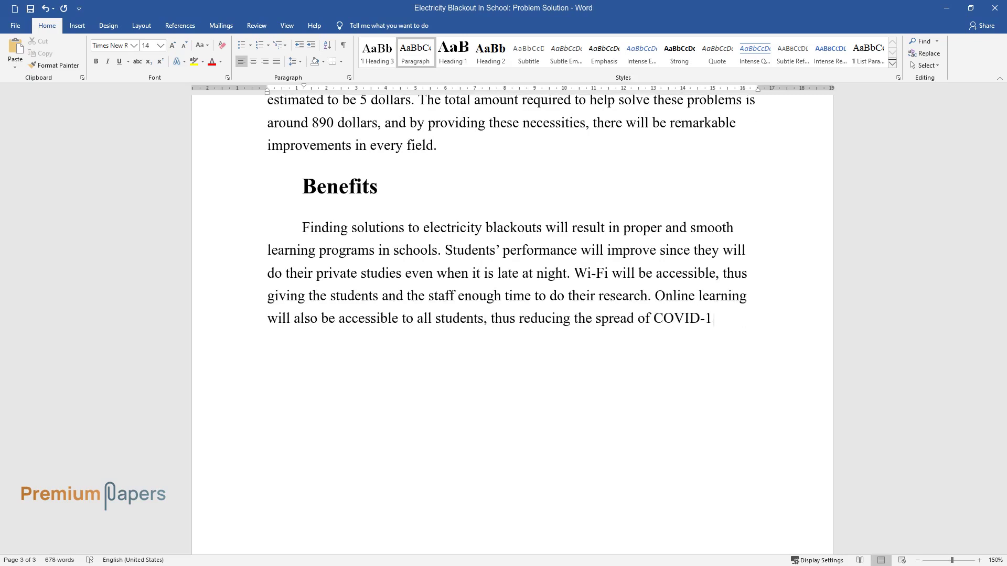
{"action": "type", "text": "9. Therereduced loss of"}
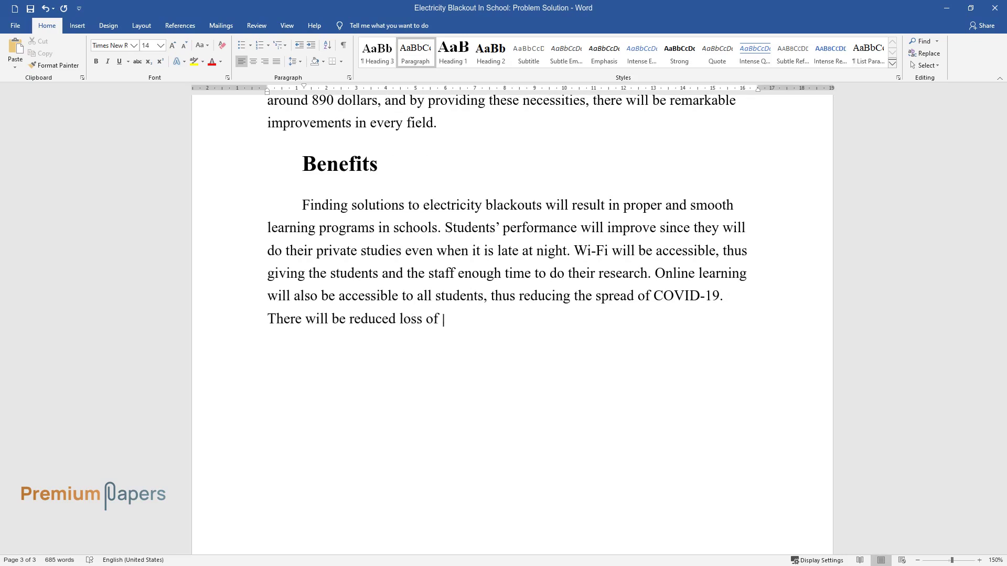
{"action": "type", "text": "items by students since the CCTV w"}
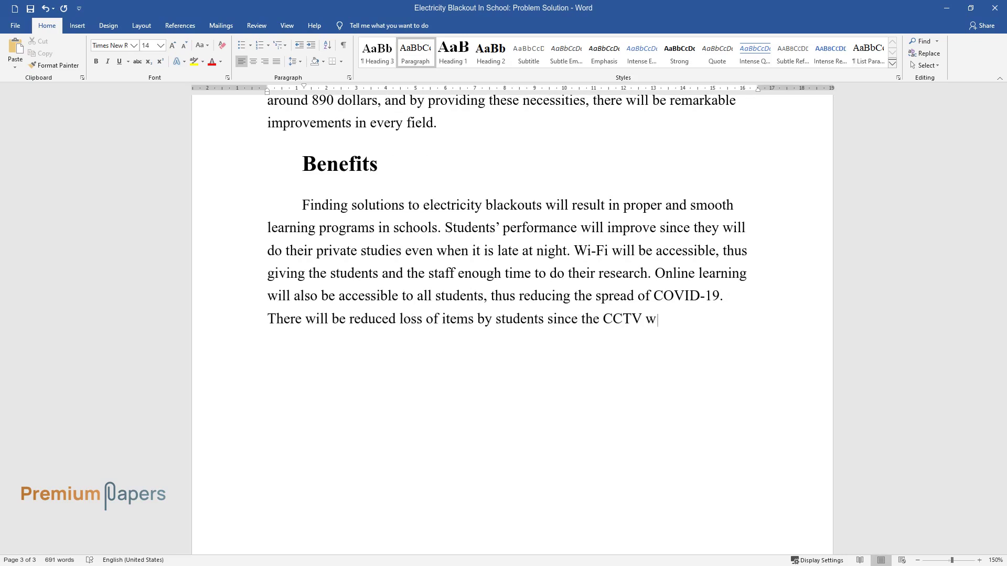
{"action": "type", "text": "ill help maintain the security of "}
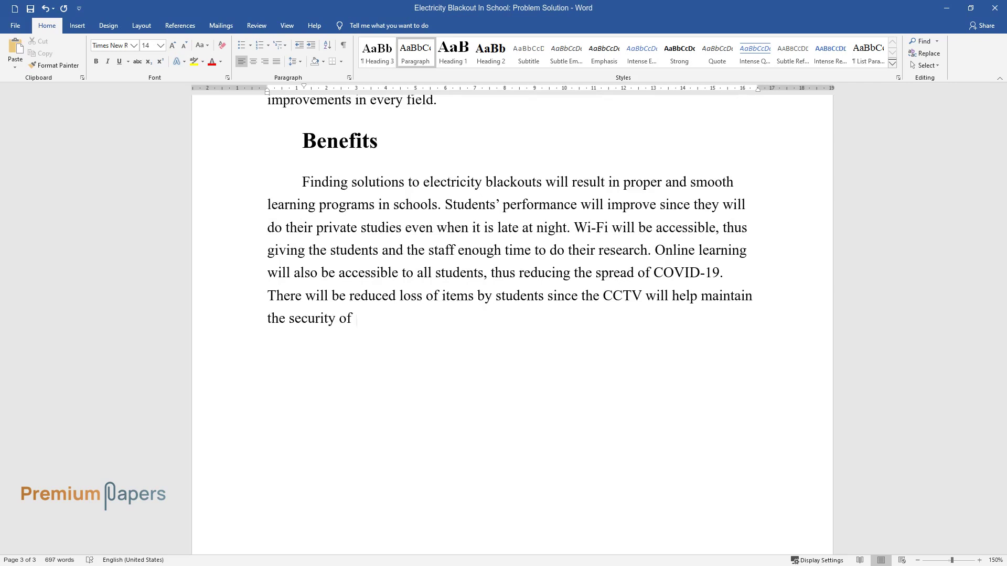
{"action": "type", "text": "their goods. Electrical gadgets su"}
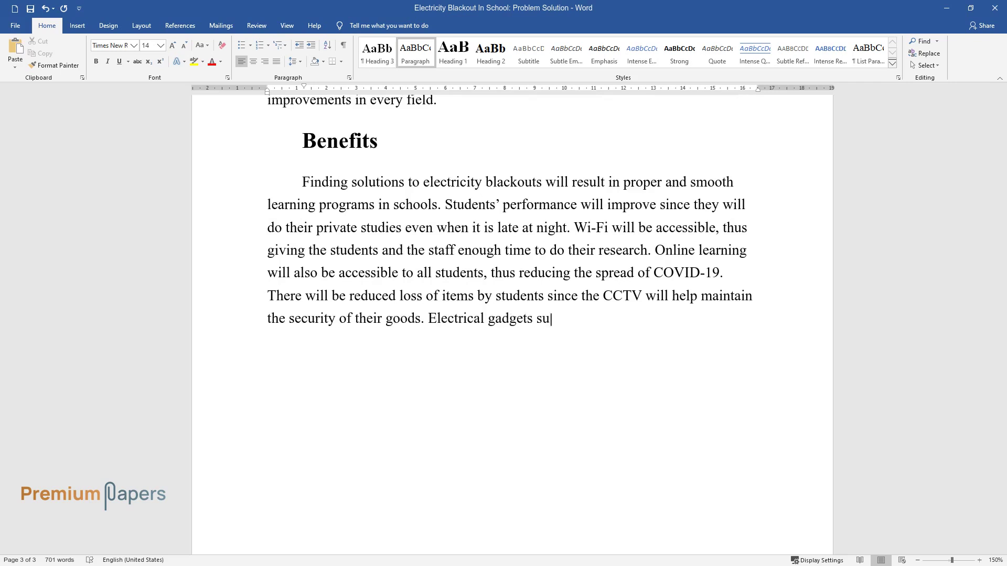
{"action": "type", "text": "ch as maximizing the computer's ut"}
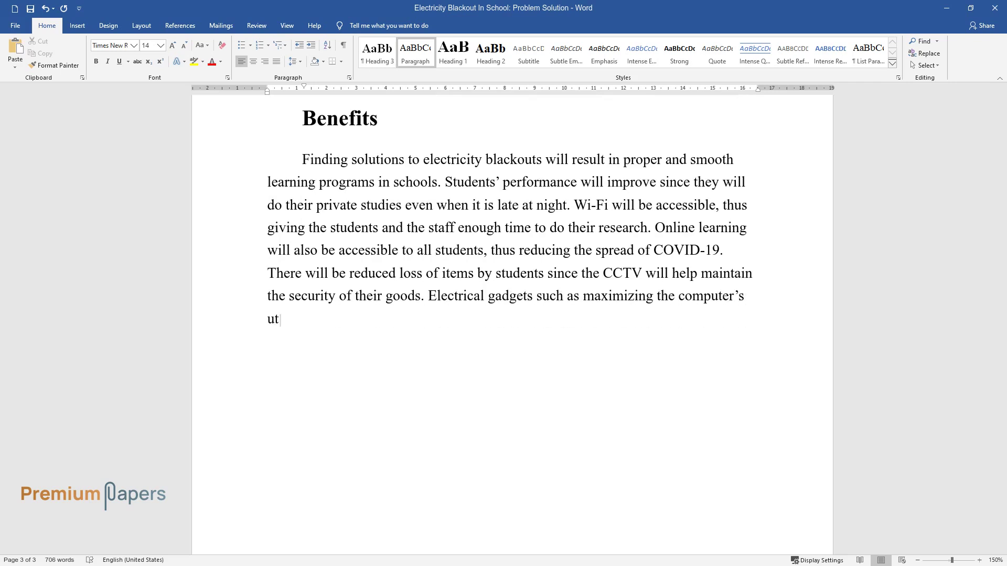
{"action": "type", "text": "ility, give the students a wide ra"}
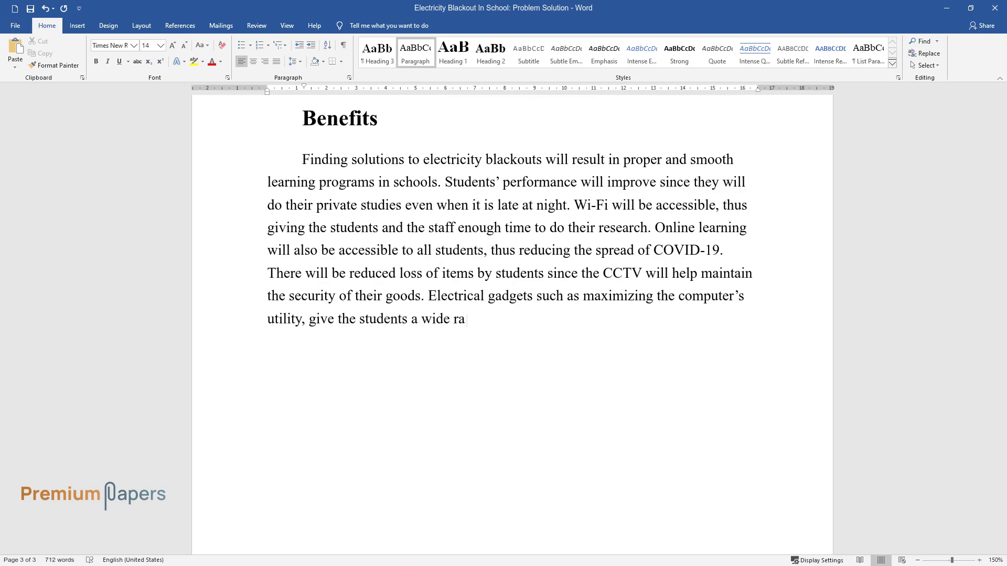
{"action": "type", "text": "nge of exposure. Nevertheless, th"}
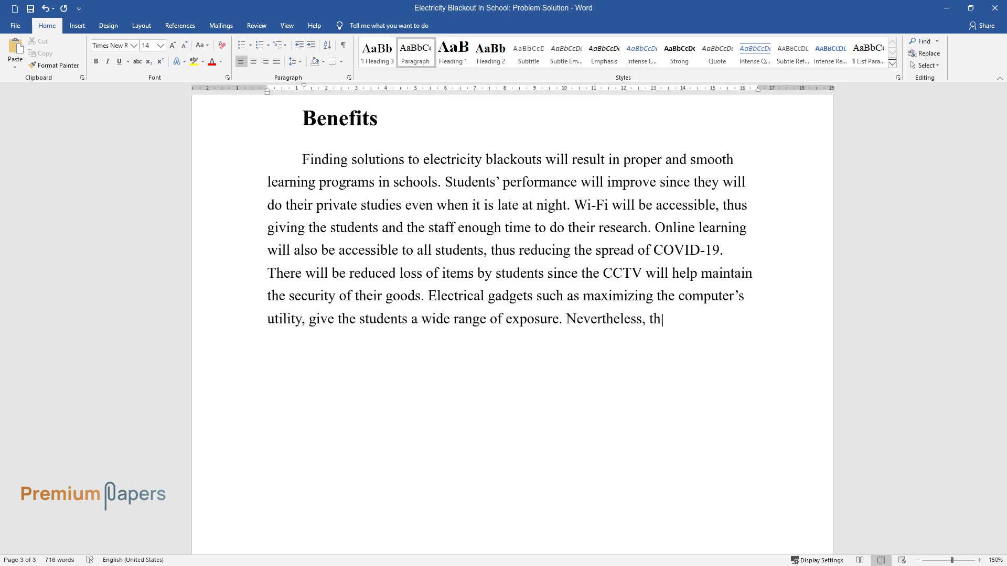
{"action": "type", "text": "ere will be quick exams and a fast"}
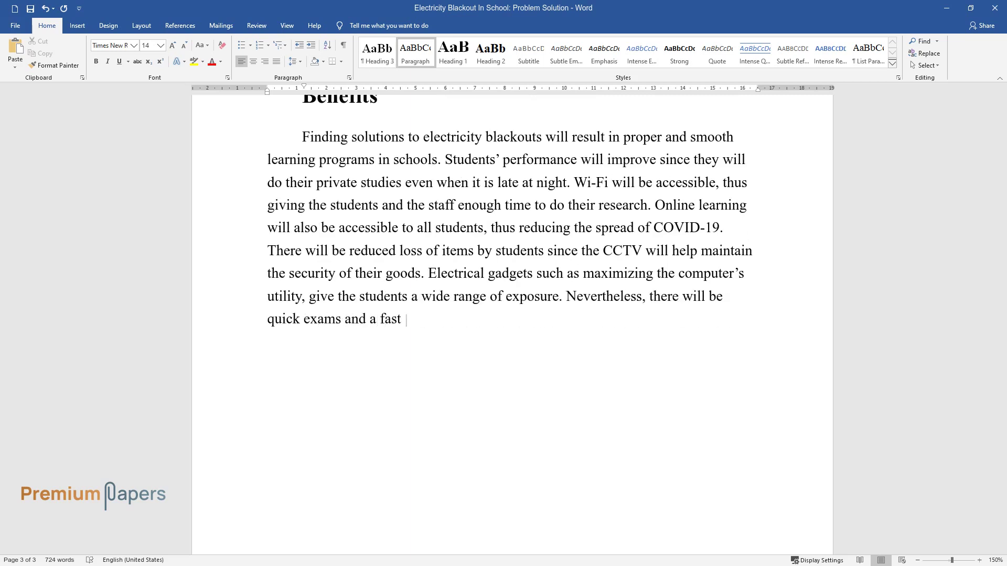
{"action": "type", "text": "release of students' results, thus"}
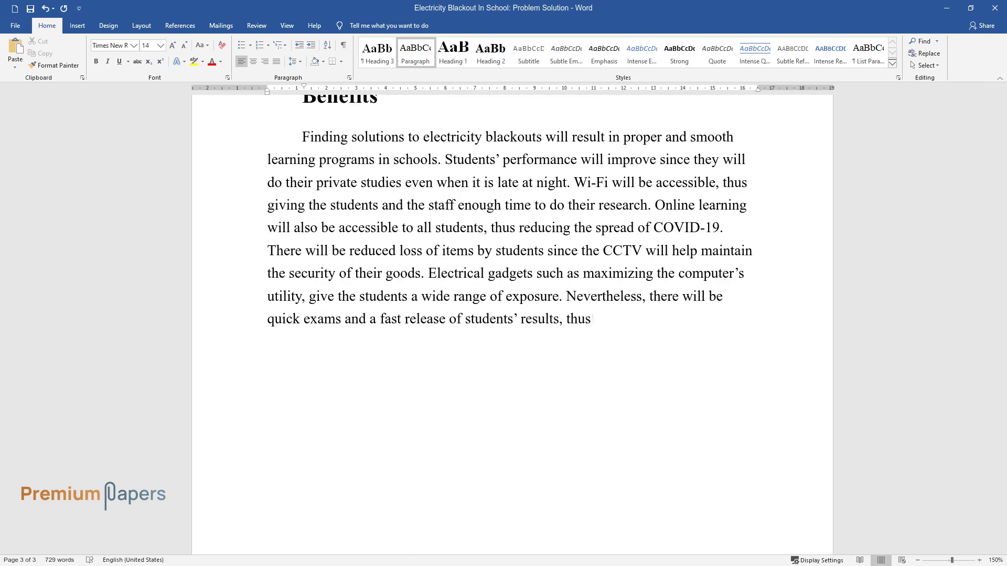
{"action": "type", "text": " reducing their anxiety. Finance r"}
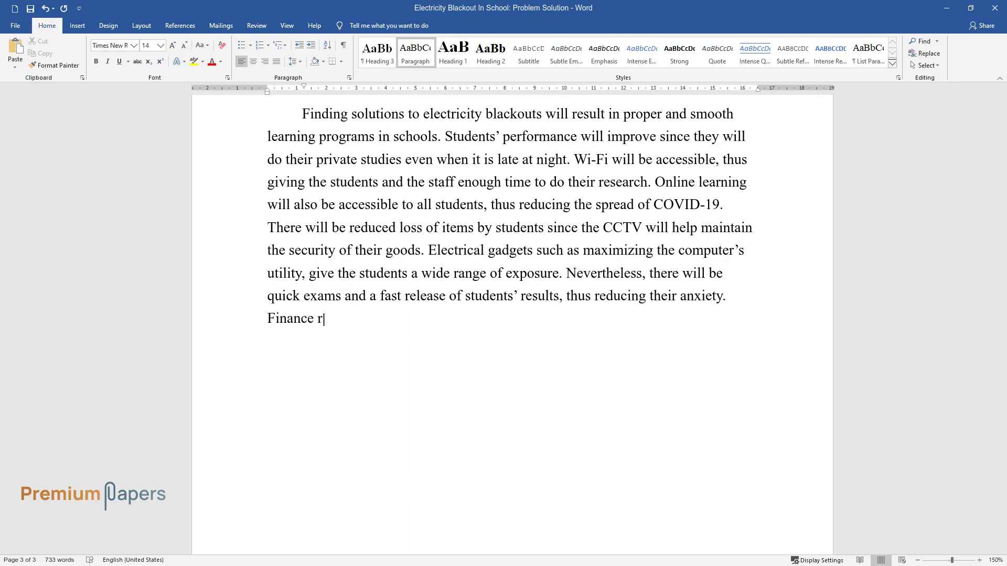
{"action": "type", "text": "ecords wetrieved quickly,"}
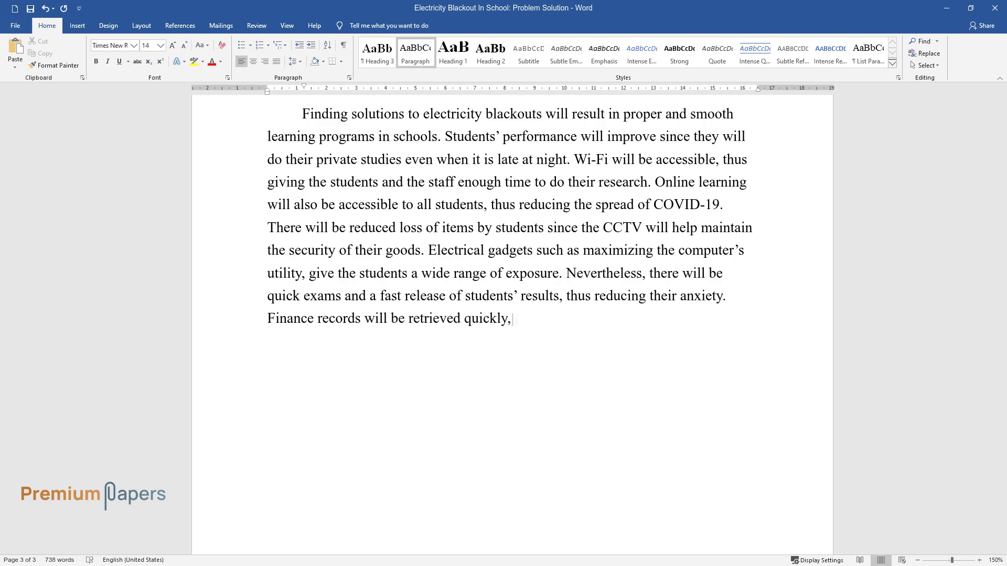
{"action": "type", "text": "e no delays in ru"}
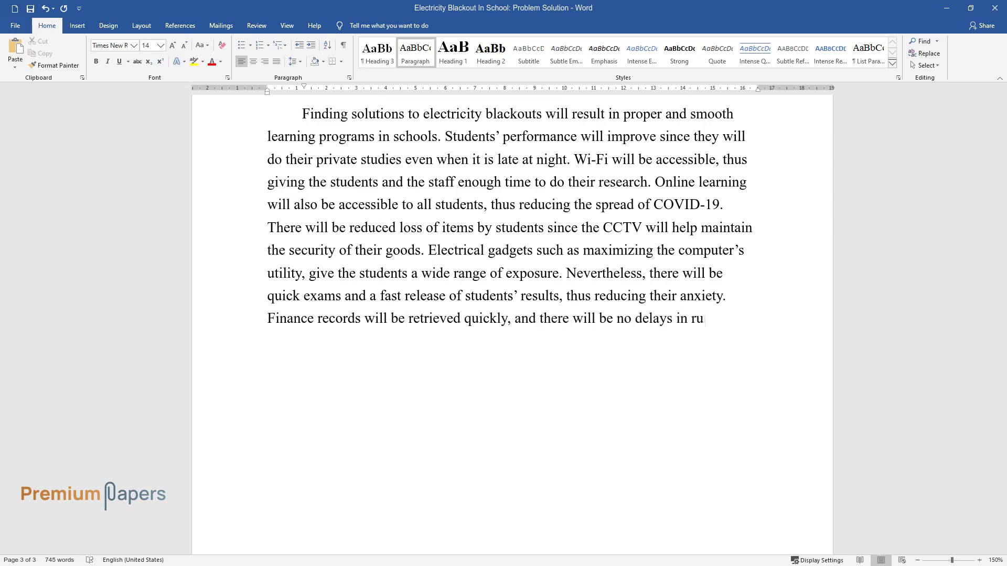
{"action": "type", "text": "nning the school activities, for e"}
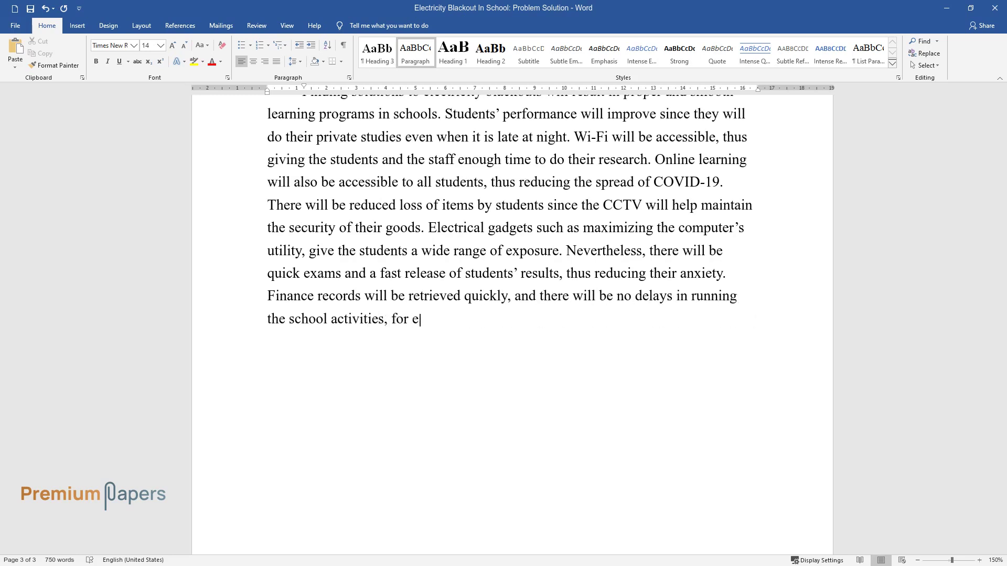
{"action": "type", "text": "xample, the supply of books."}
- Add a 'Conclusion' heading and begin the paragraph 'In conclusion, electricity is crucial' for schools
{"action": "key", "text": "Return"}
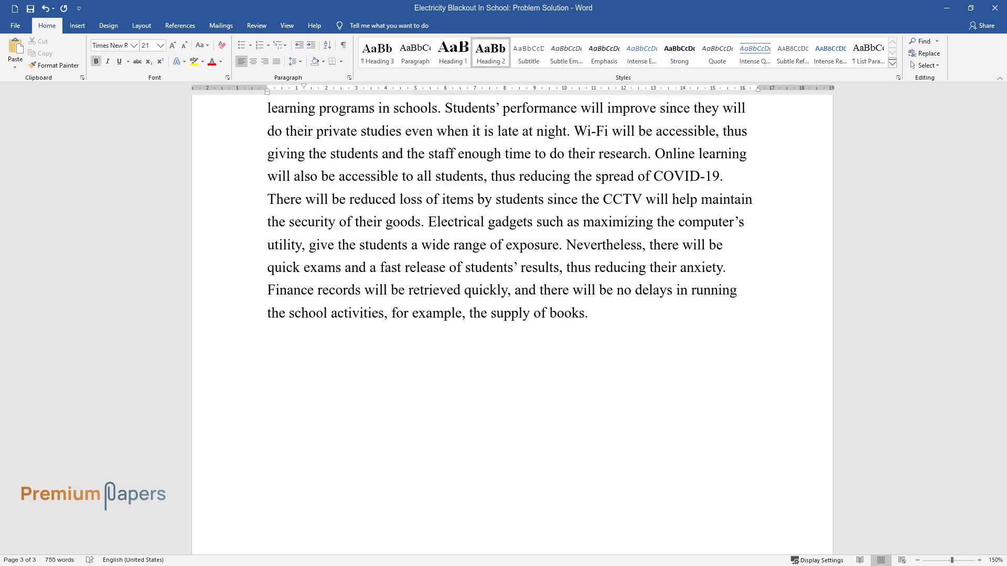
{"action": "type", "text": "Conclusion"}
{"action": "key", "text": "Return"}
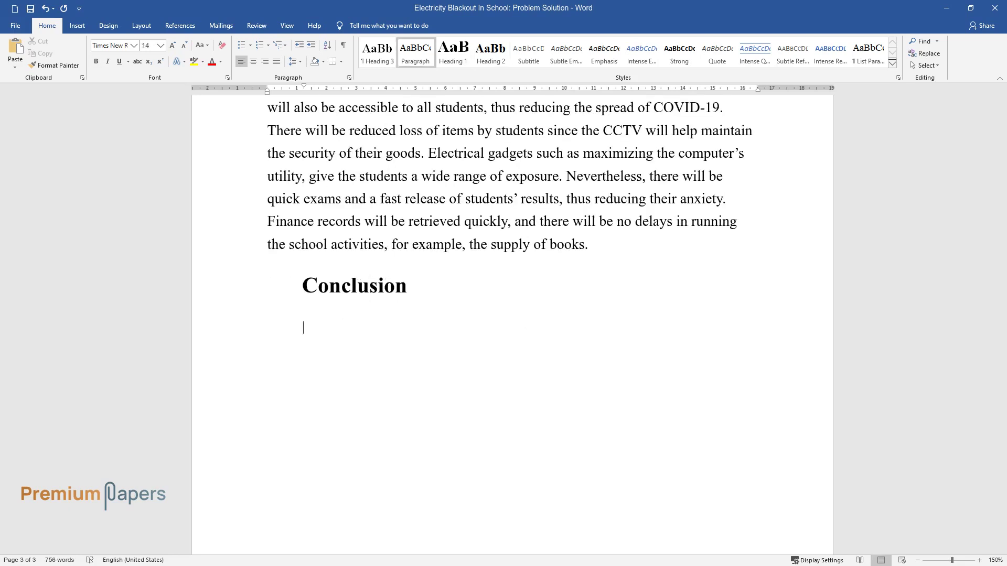
{"action": "type", "text": "In conclusion, ele"}
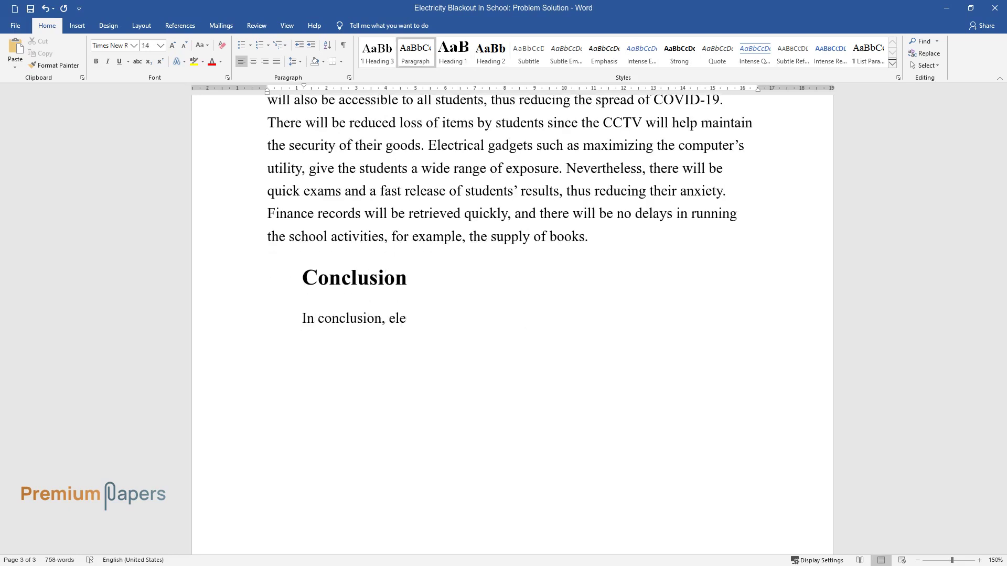
{"action": "type", "text": "is crucia"}
{"action": "type", "text": "l in schools sinc"}
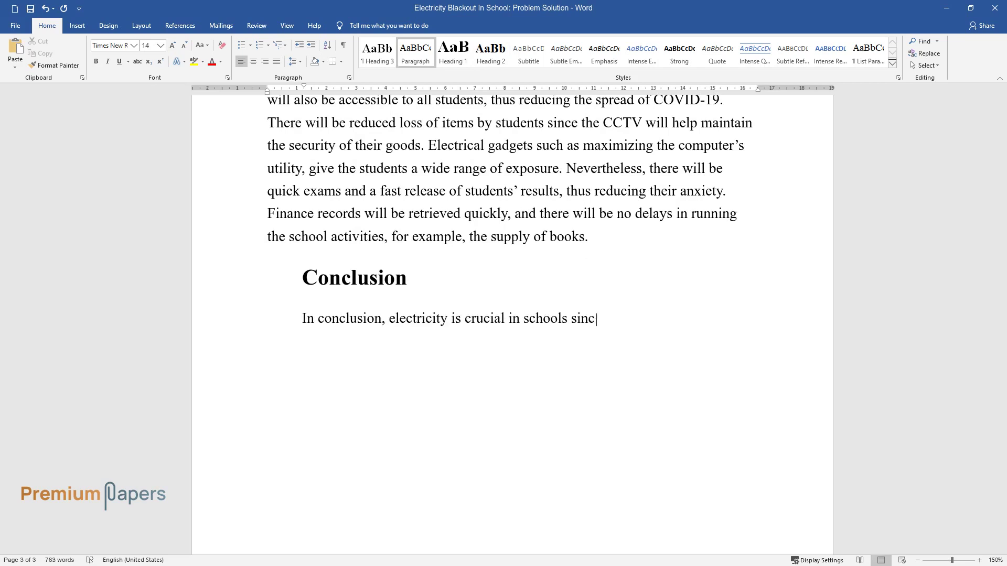
{"action": "type", "text": "he one that decides whethe"}
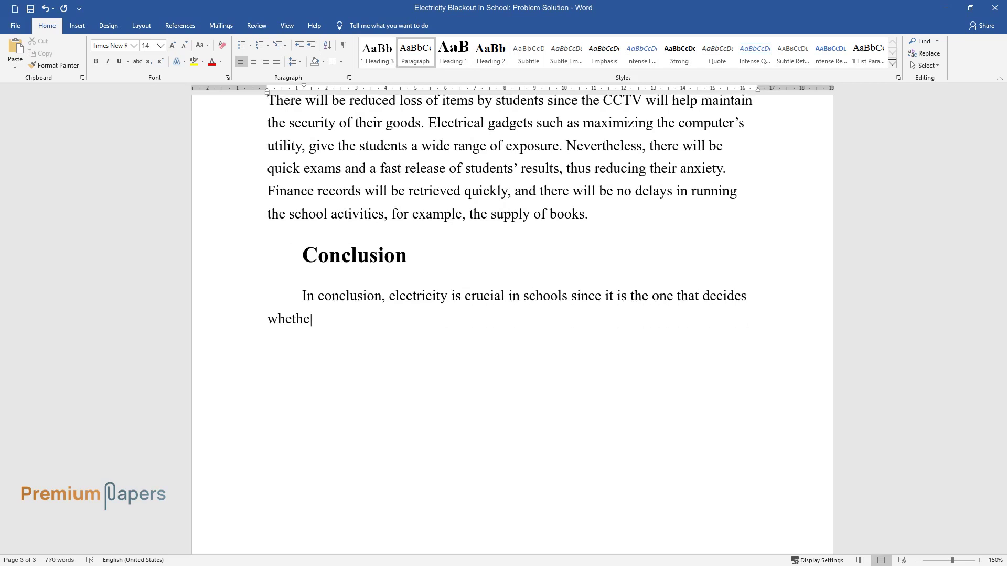
{"action": "type", "text": "r the school is going to continue le"}
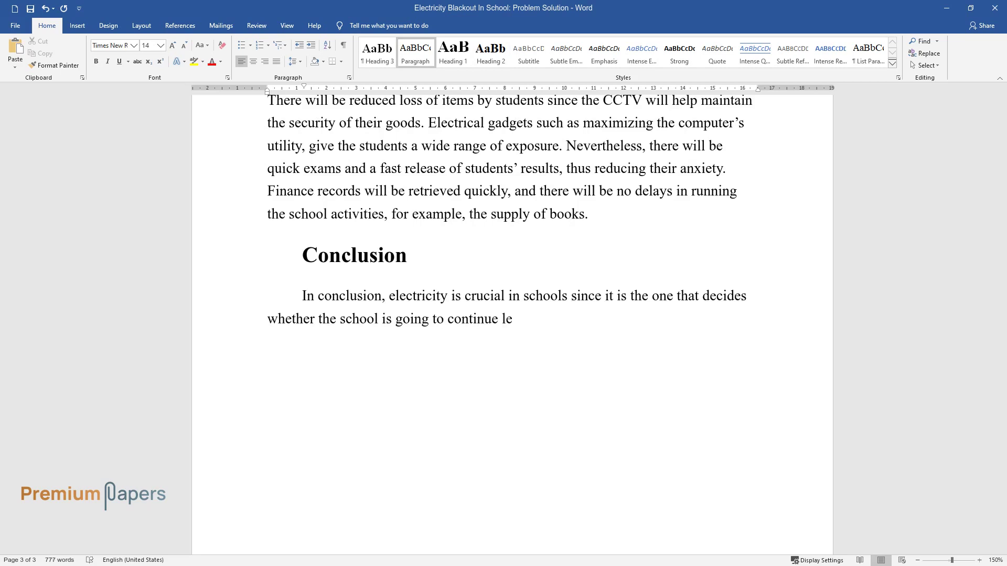
{"action": "type", "text": "arning or it is going to terminate "}
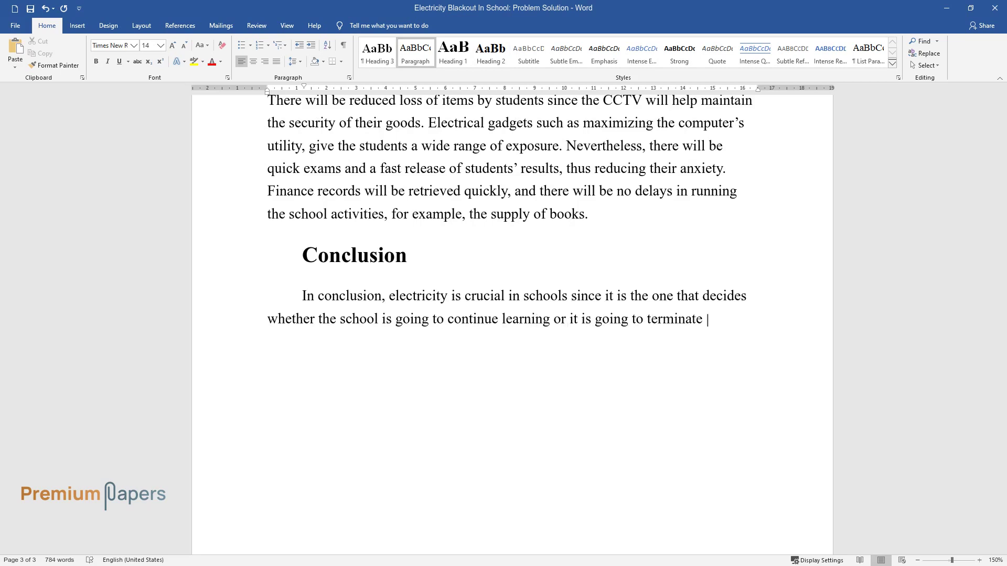
{"action": "type", "text": "its activities. As observed above,"}
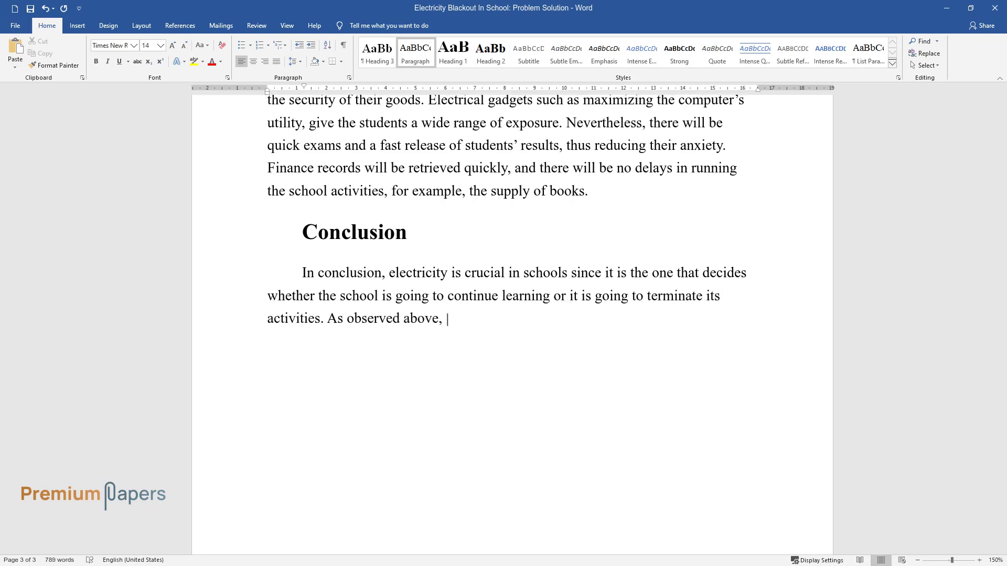
{"action": "type", "text": "ty plays a crucial role in"}
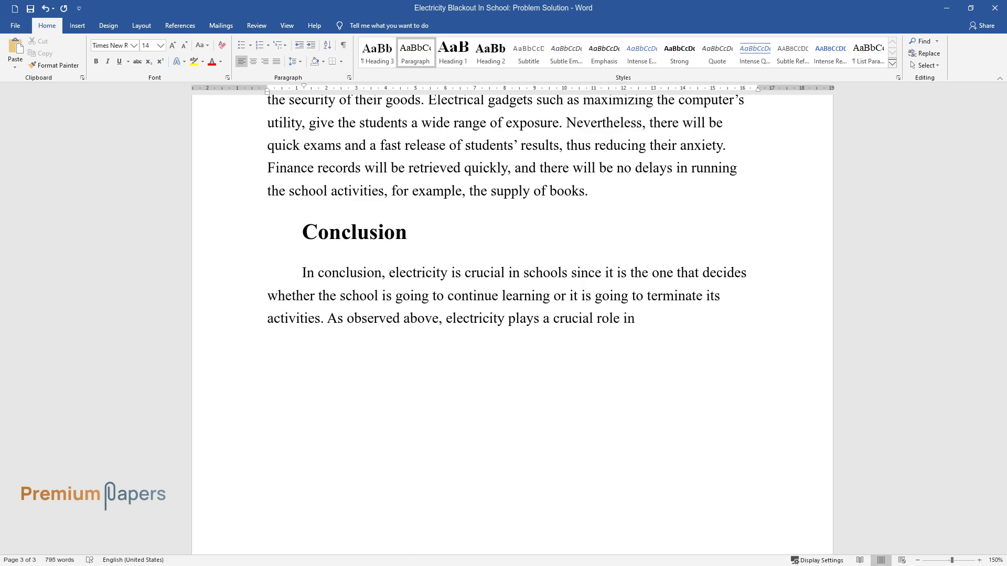
{"action": "type", "text": " students' performance, parents' r"}
{"action": "type", "text": "eactions toward their children, and"}
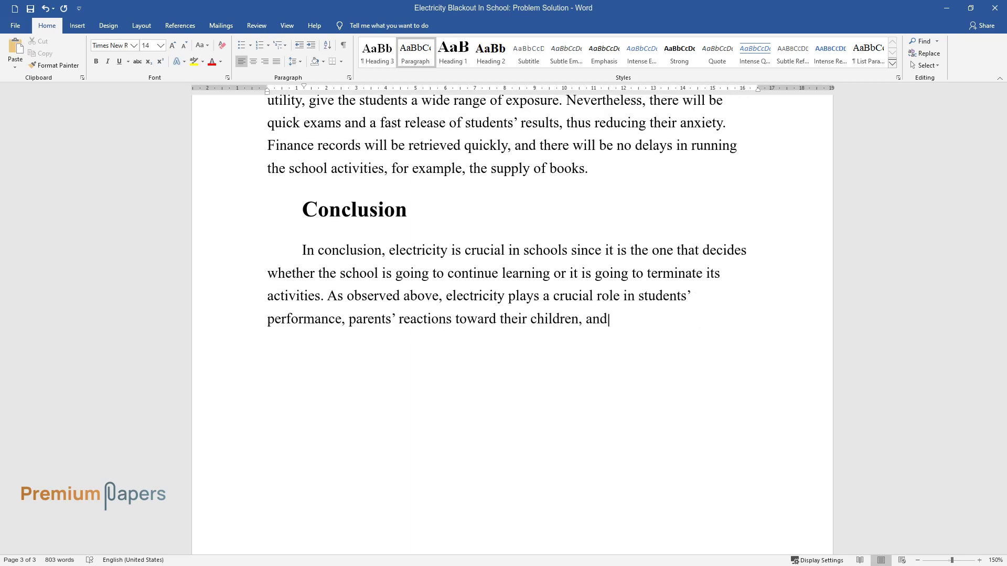
{"action": "type", "text": " the implementation of duties by bot"}
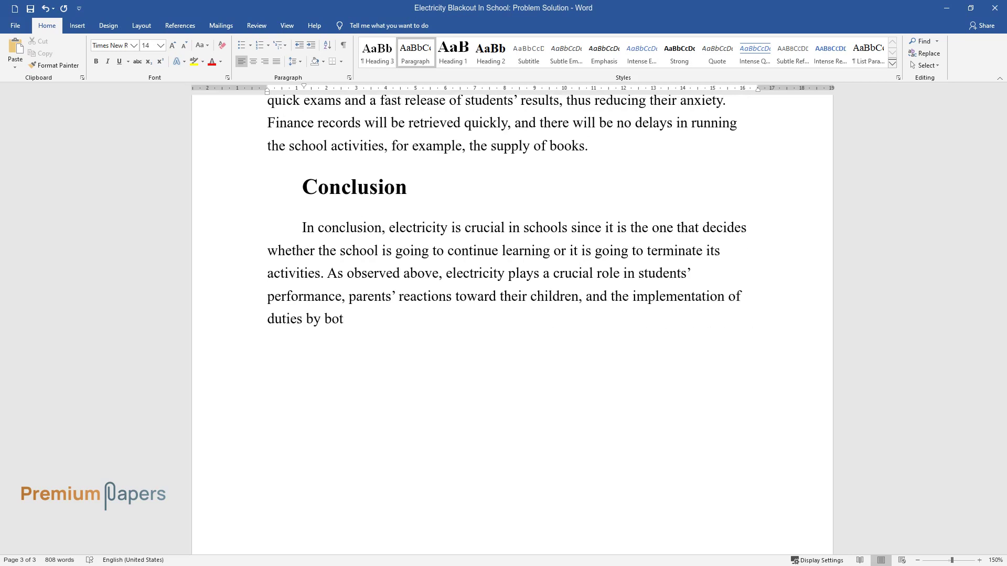
{"action": "type", "text": "h the staff and the non-teaching st"}
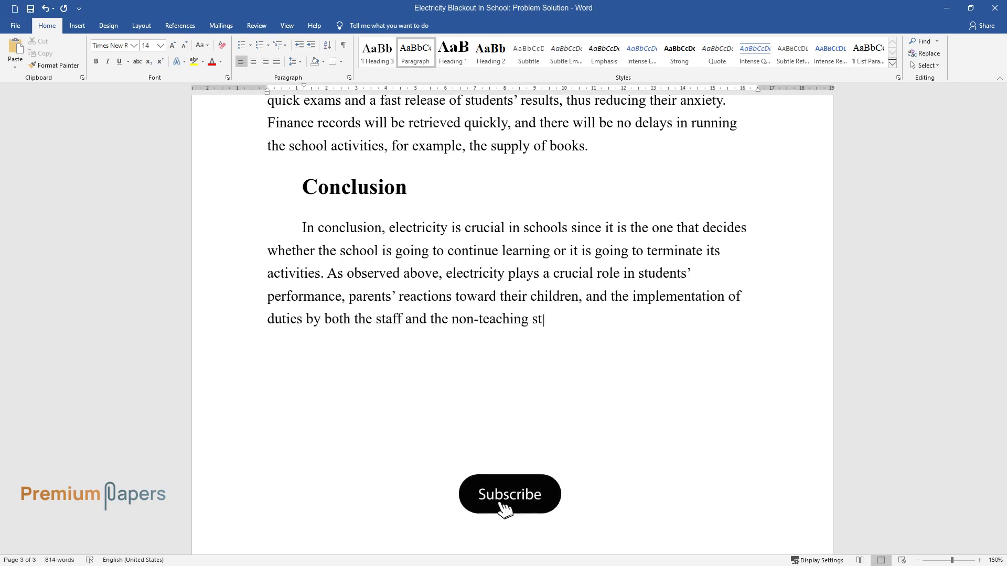
{"action": "type", "text": "aff. Addressing the issue of electr"}
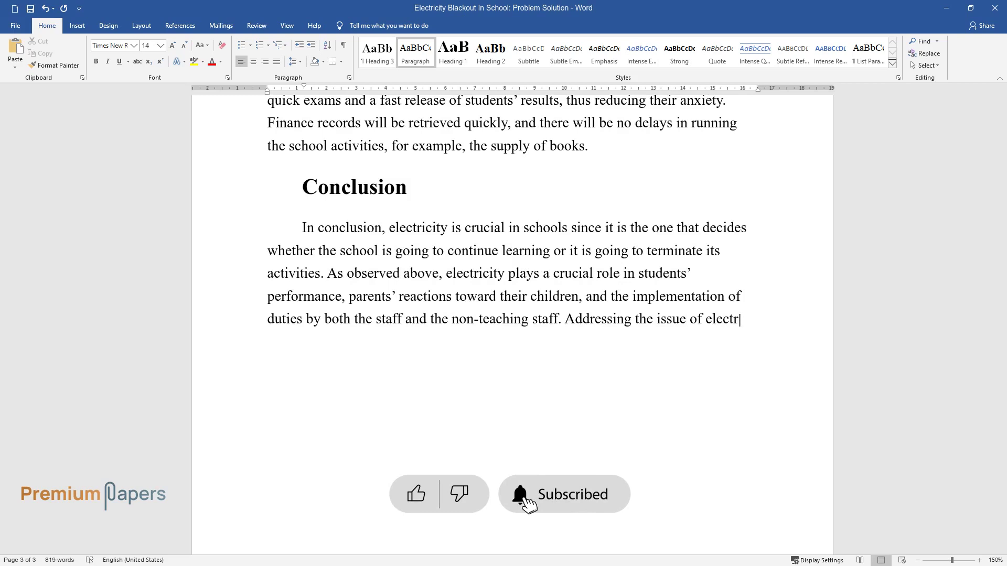
{"action": "type", "text": "icity blackouts in schools results"}
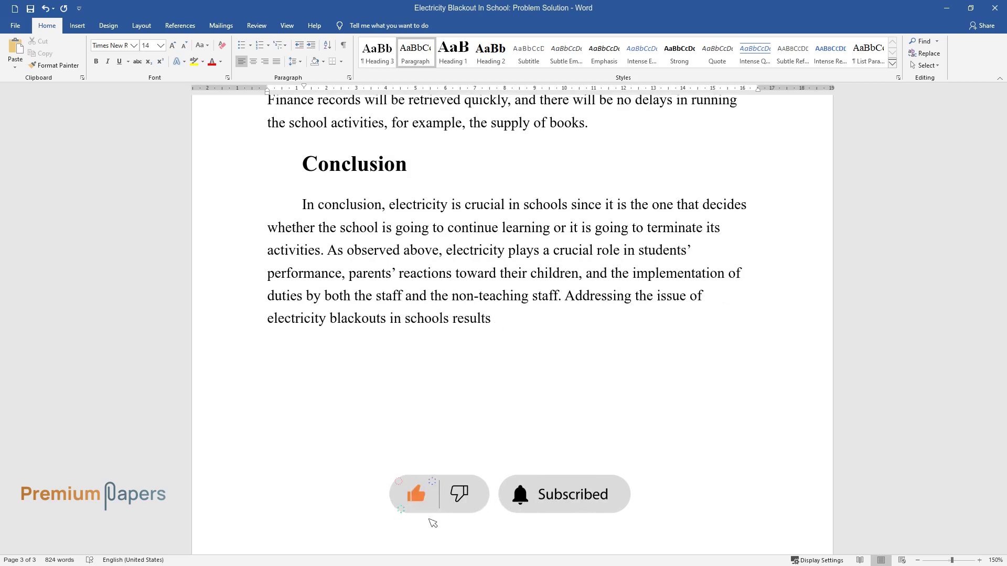
{"action": "type", "text": " in everything changing from worse t"}
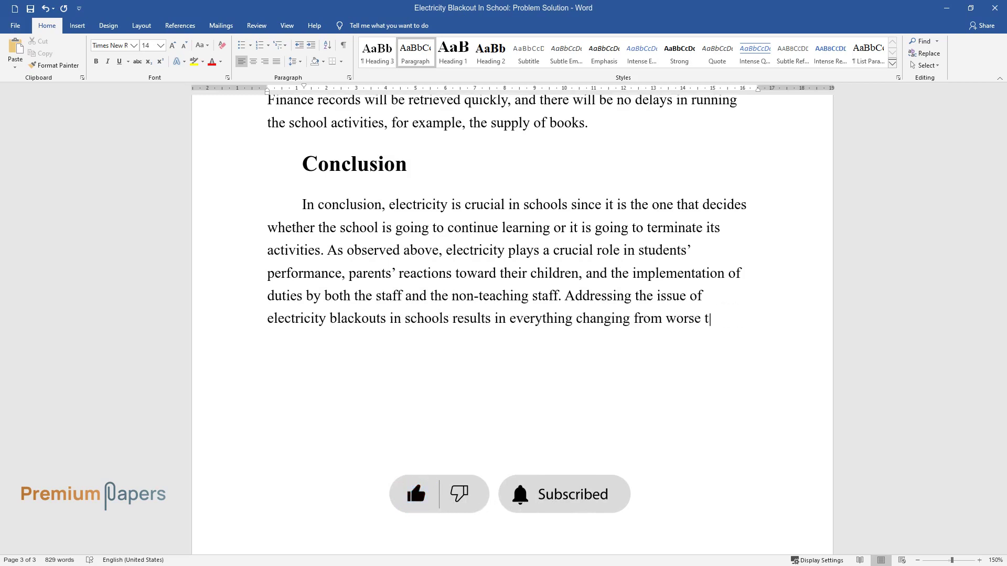